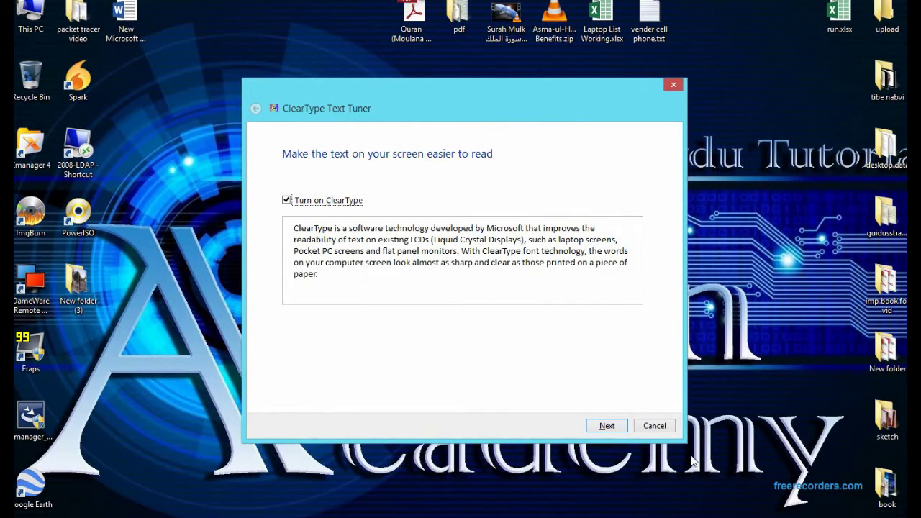
# Cancel the ClearType Text Tuner and launch Command Prompt with the Run command cmd.
pyautogui.click(654, 426)
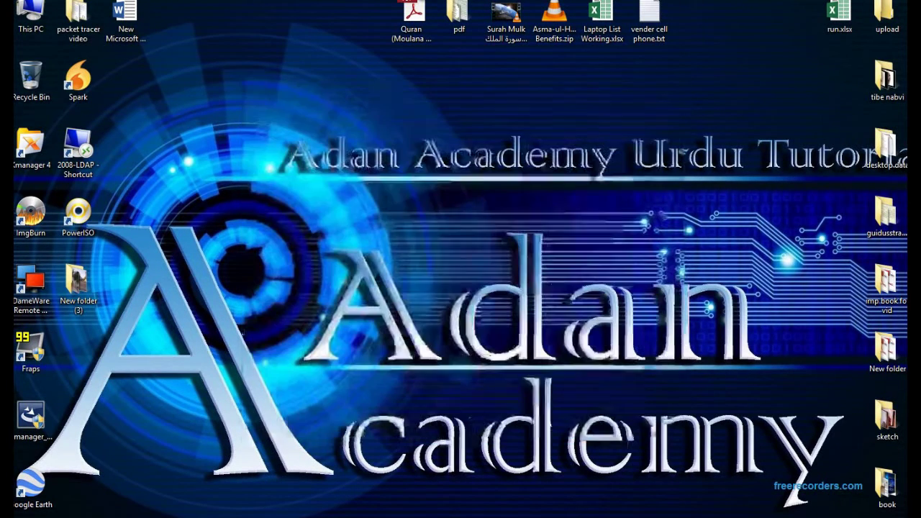
pyautogui.press('super+r')
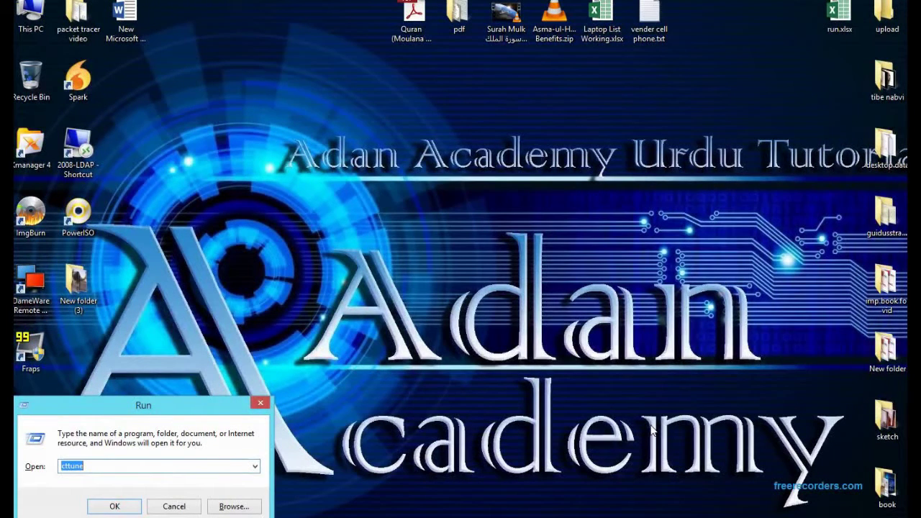
pyautogui.write('cmd')
pyautogui.press('Return')
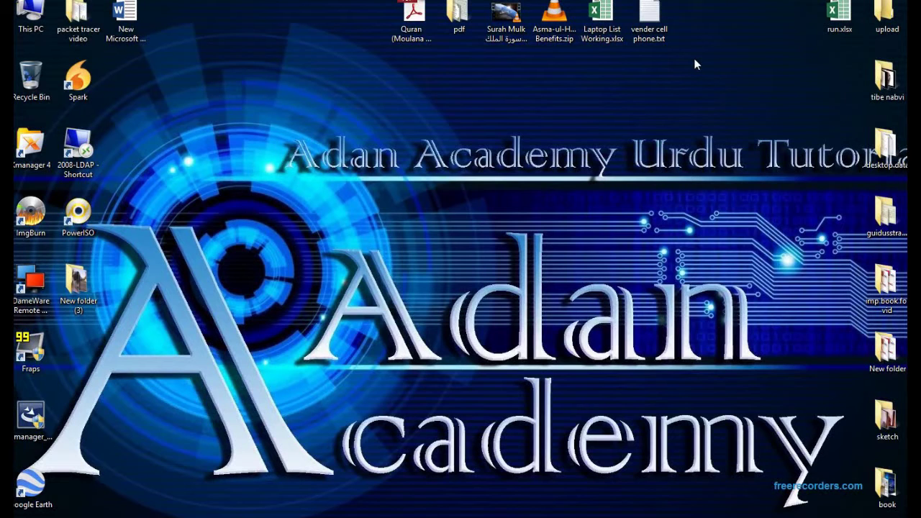
# Open Computer Management with the Run command compmgmtlauncher, reposition its window and close it.
pyautogui.press('super+r')
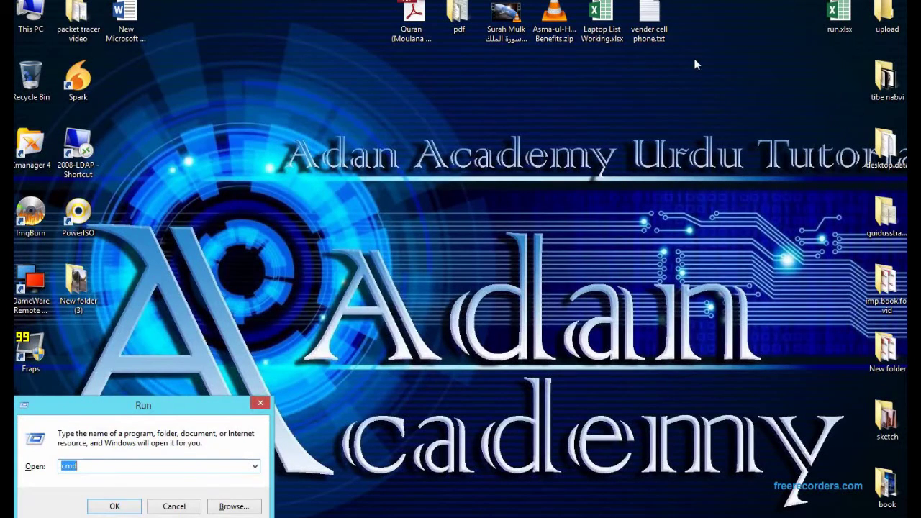
pyautogui.write('compmg')
pyautogui.write('m')
pyautogui.write('t.msc')
pyautogui.press('Return')
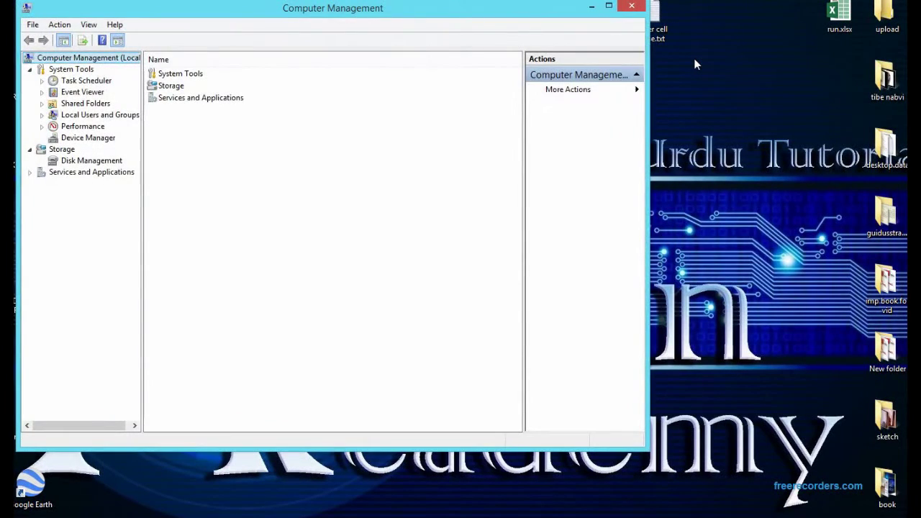
pyautogui.moveTo(239, 16); pyautogui.dragTo(352, 31)
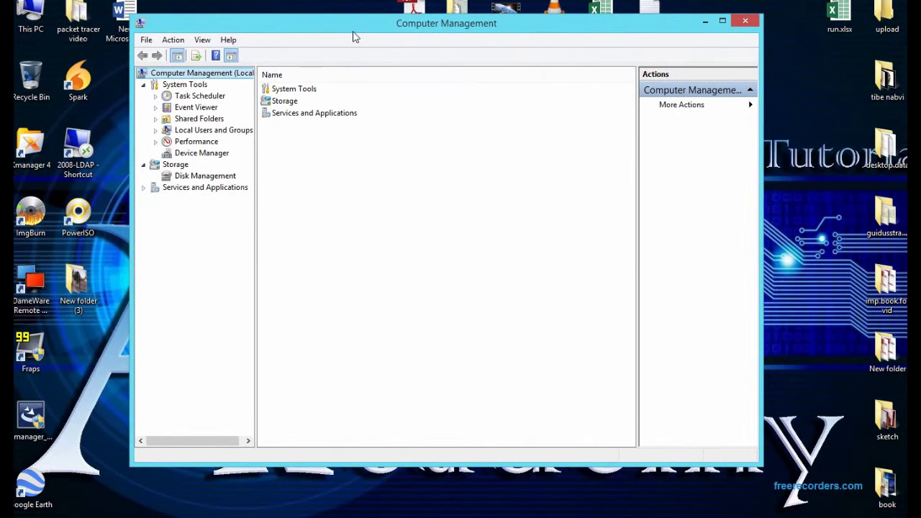
pyautogui.click(744, 22)
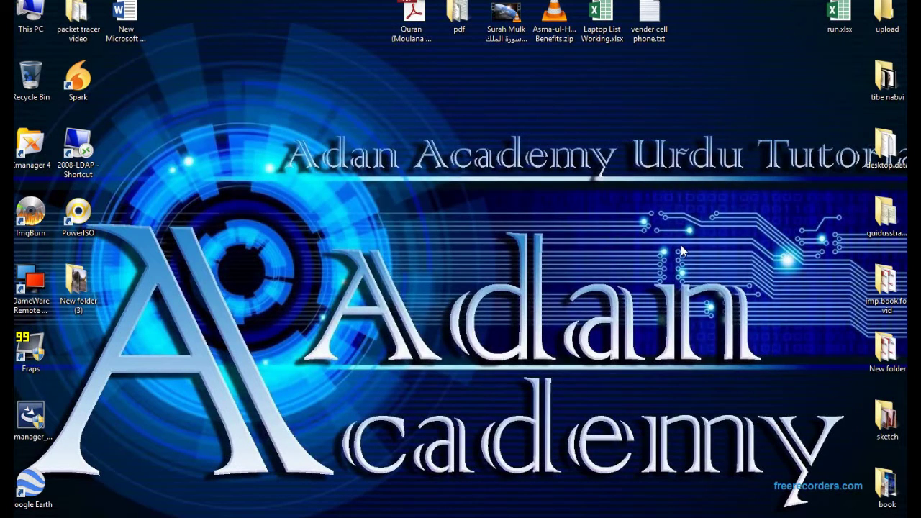
# Show the Project display options with the Run command displayswitch and once more directly, dismissing them each time without choosing a mode.
pyautogui.press('super+r')
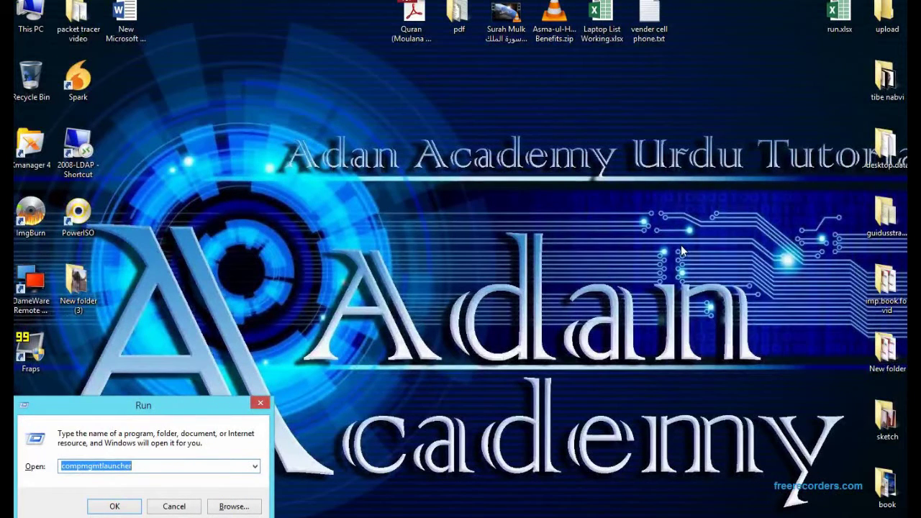
pyautogui.write('displayswit')
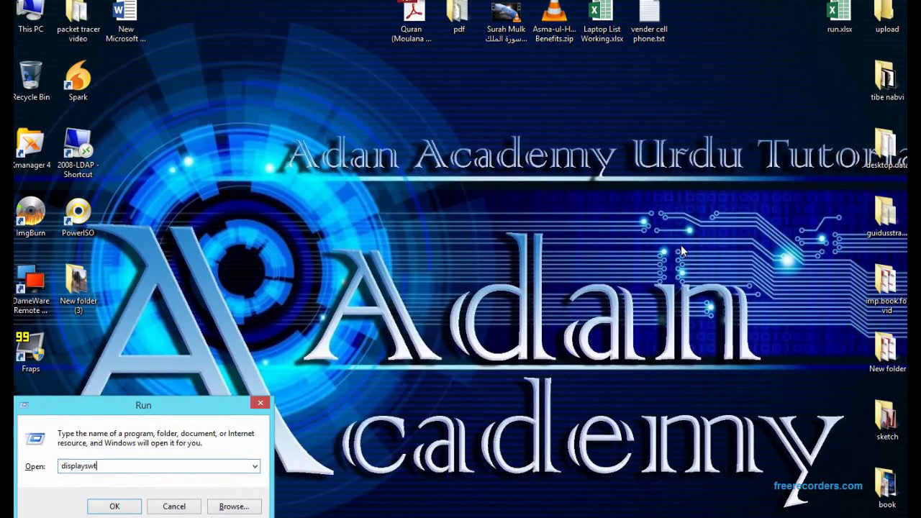
pyautogui.write('ch')
pyautogui.press('Return')
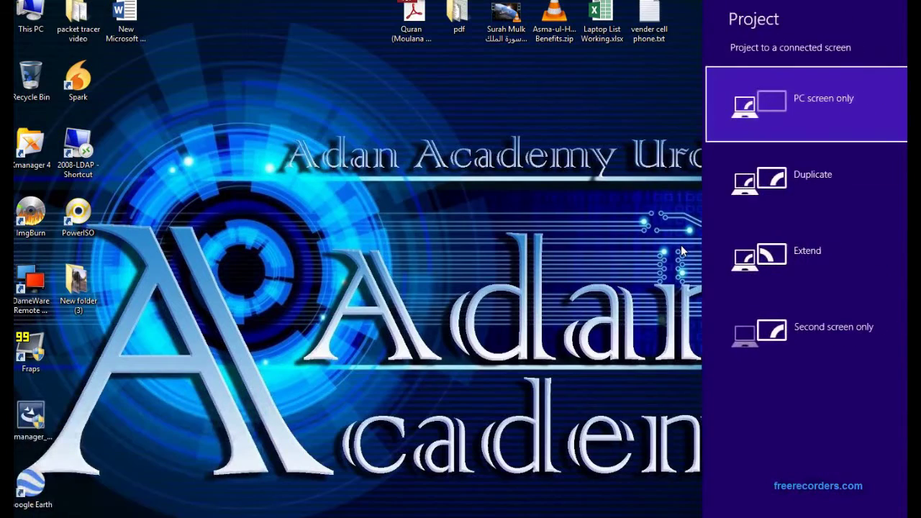
pyautogui.click(562, 317)
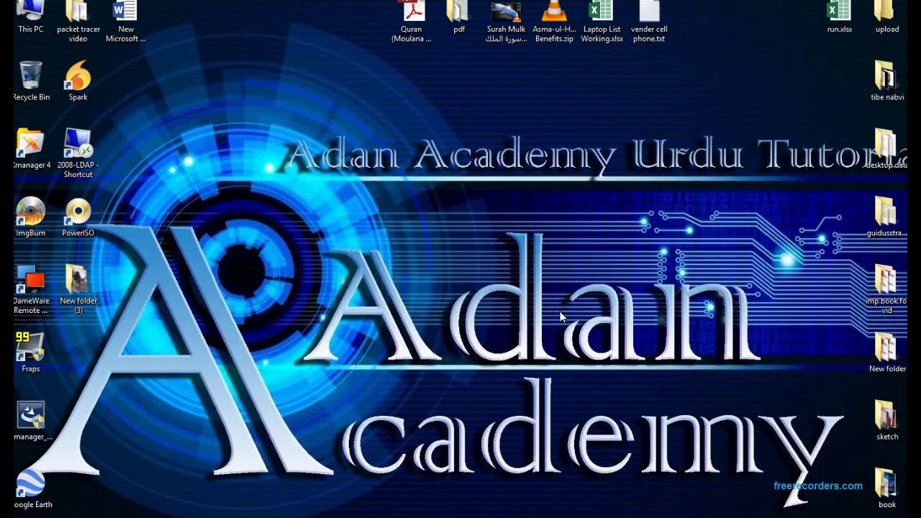
pyautogui.press('super+p')
pyautogui.click(555, 276)
# Open Control Panel with the Run command control and close its window.
pyautogui.press('super+r')
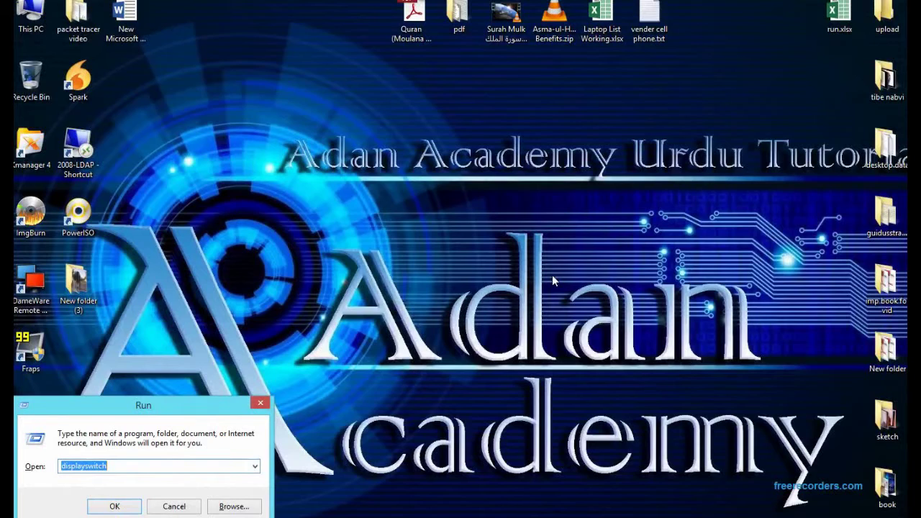
pyautogui.write('control')
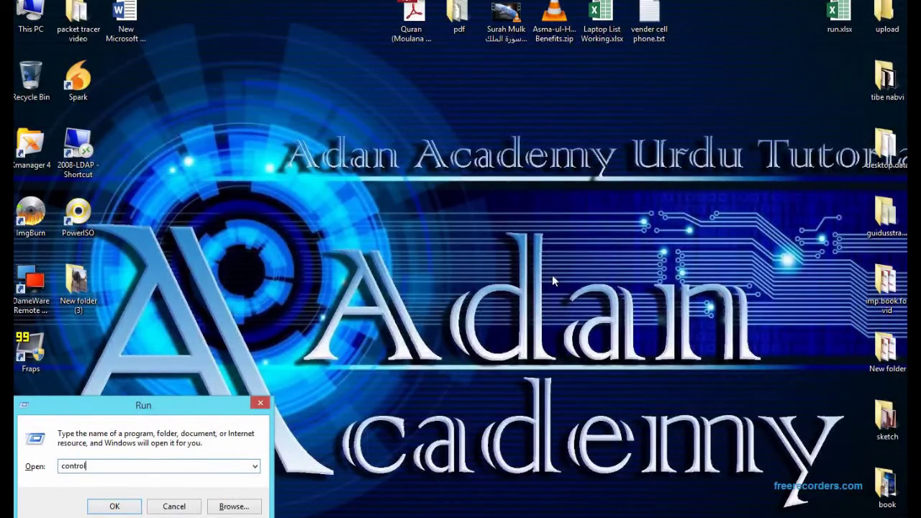
pyautogui.press('Return')
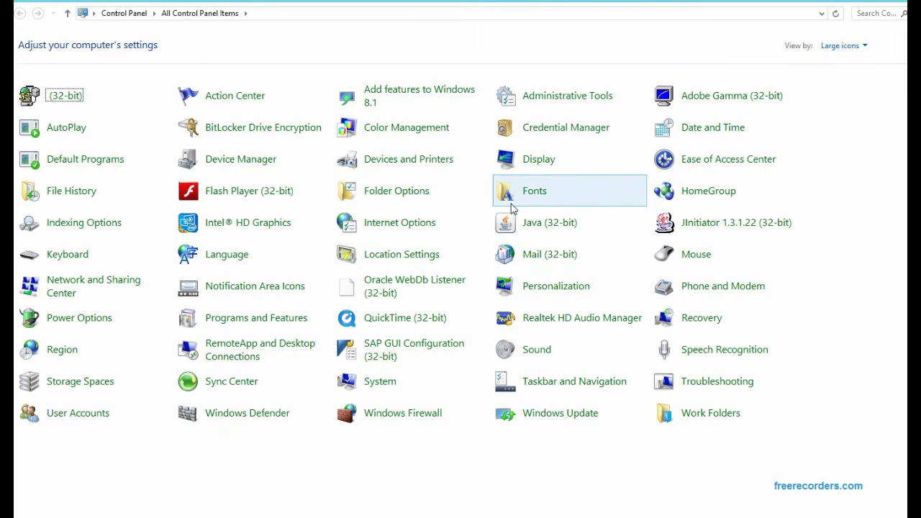
pyautogui.moveTo(920, 0)
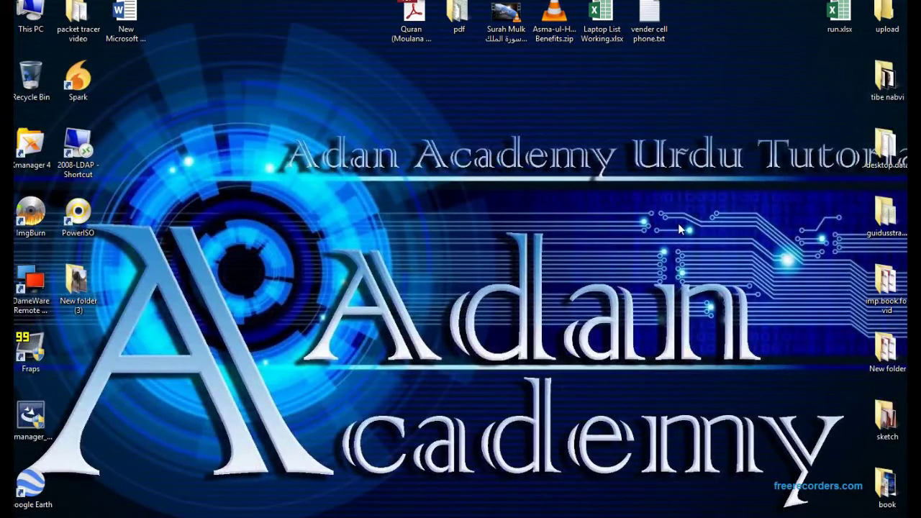
# Launch the DirectX Diagnostic Tool with the Run command dxdiag.
pyautogui.press('super+r')
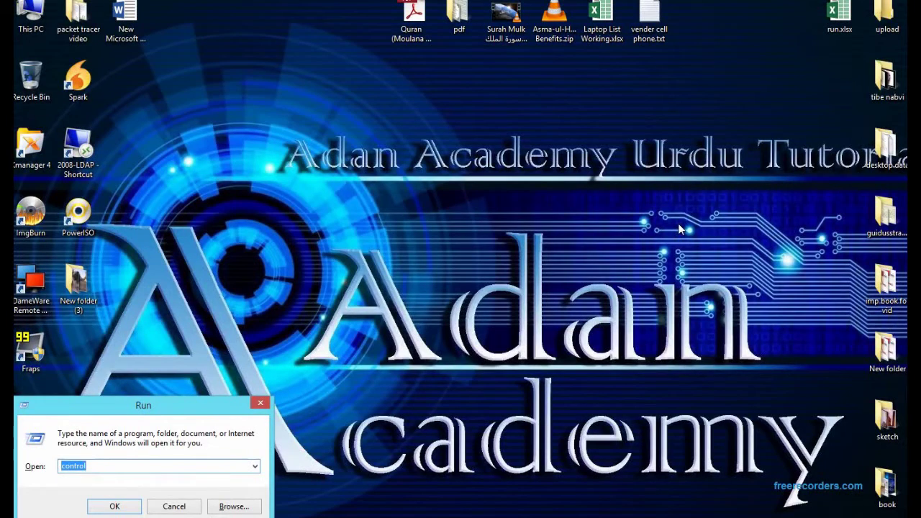
pyautogui.write('dxdiag')
pyautogui.press('Return')
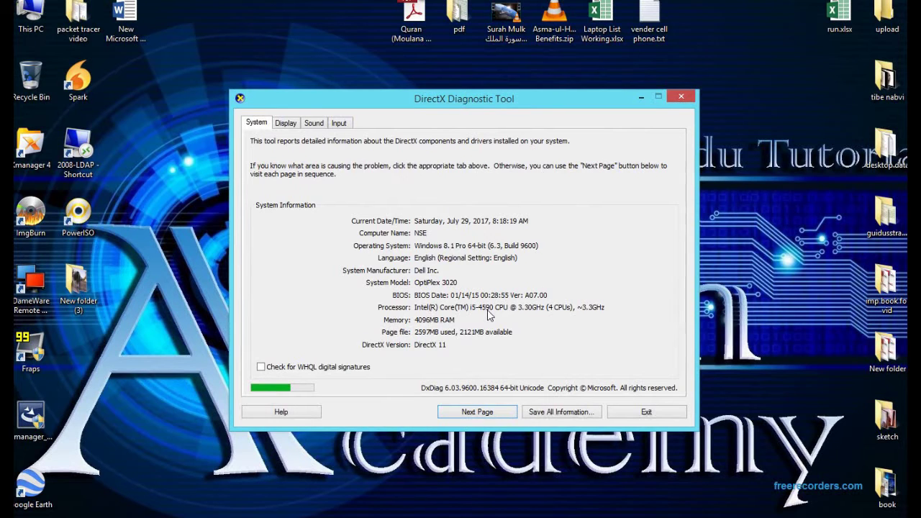
# Review the Display, Sound, Input and System information in the DirectX Diagnostic Tool and close it.
pyautogui.click(285, 123)
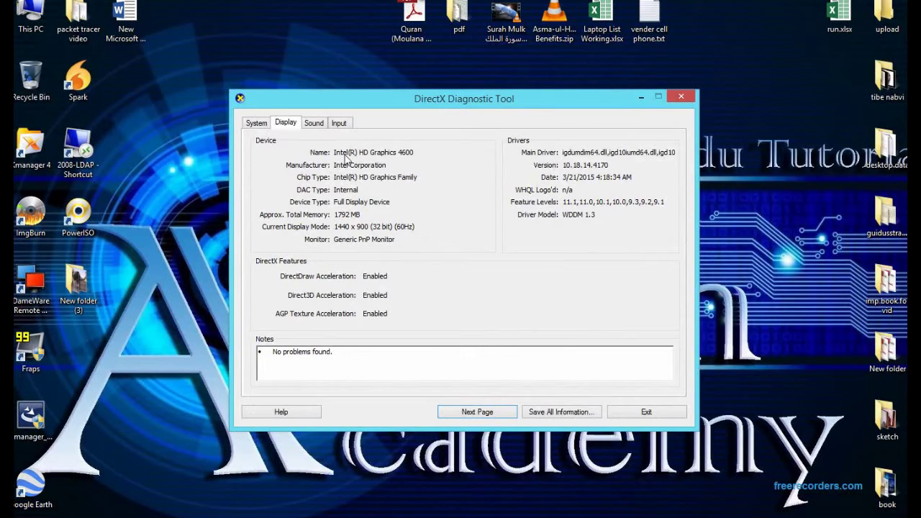
pyautogui.click(313, 124)
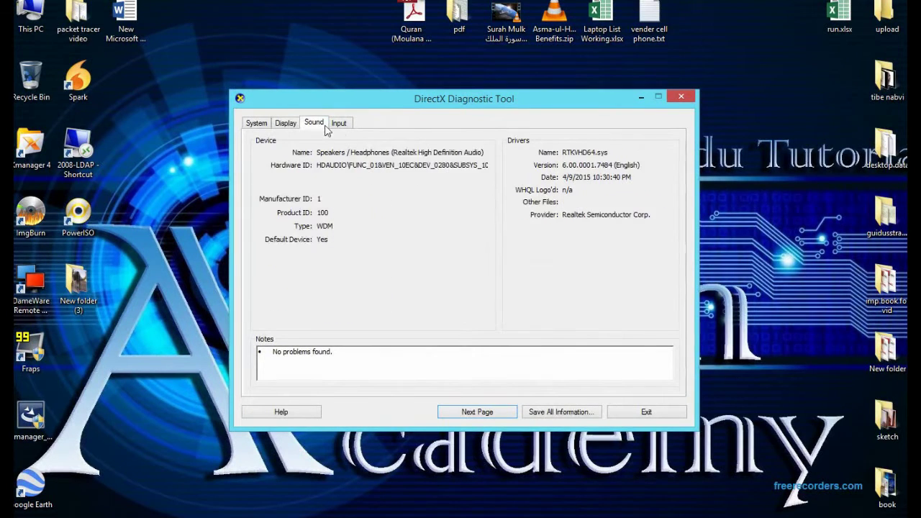
pyautogui.click(341, 126)
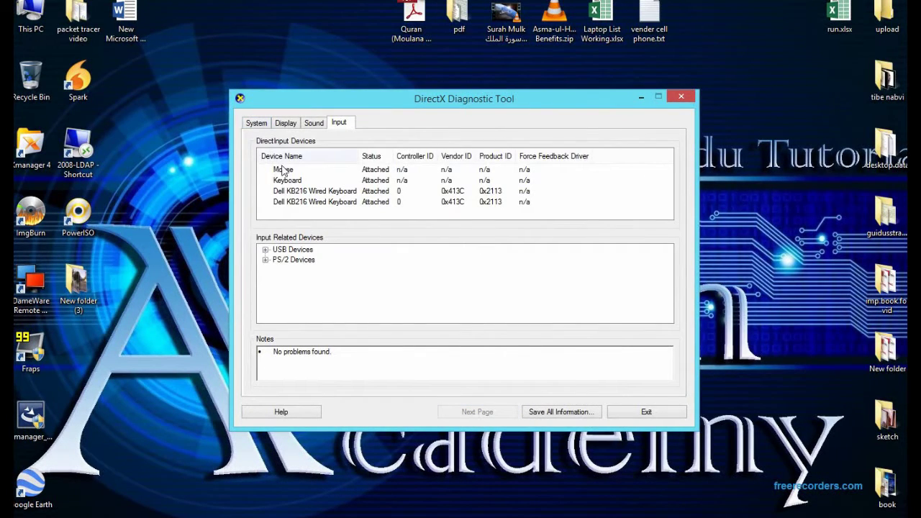
pyautogui.click(262, 126)
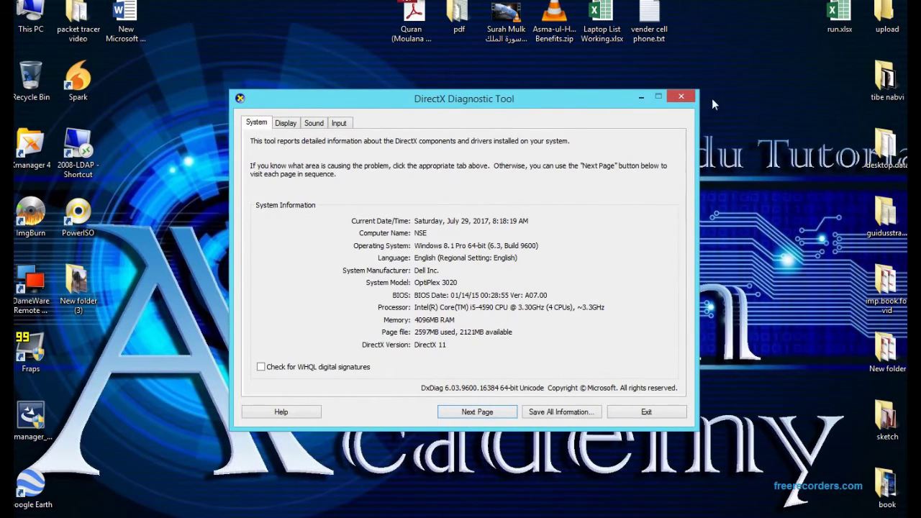
pyautogui.click(687, 94)
# Open the display scaling settings with the Run command dpiscaling and try the item size slider at Larger and back at Smaller.
pyautogui.press('super+r')
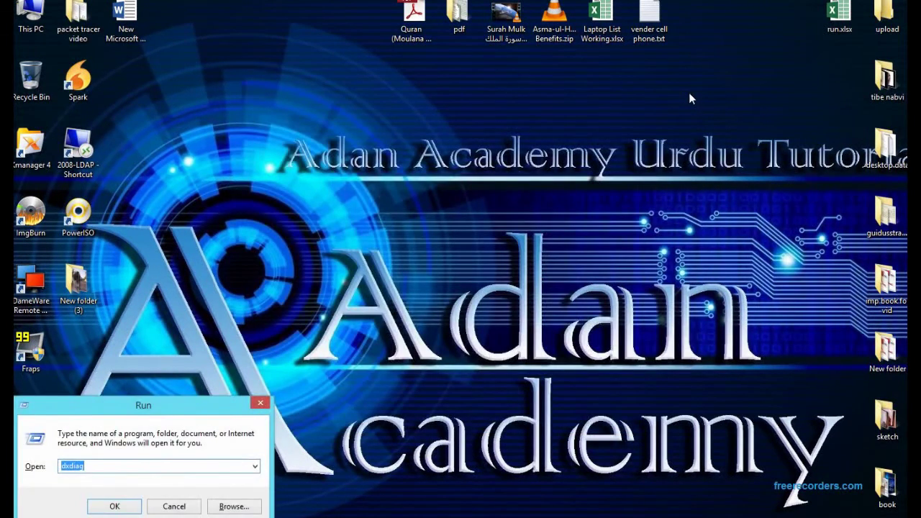
pyautogui.write('dpiscaling')
pyautogui.press('Return')
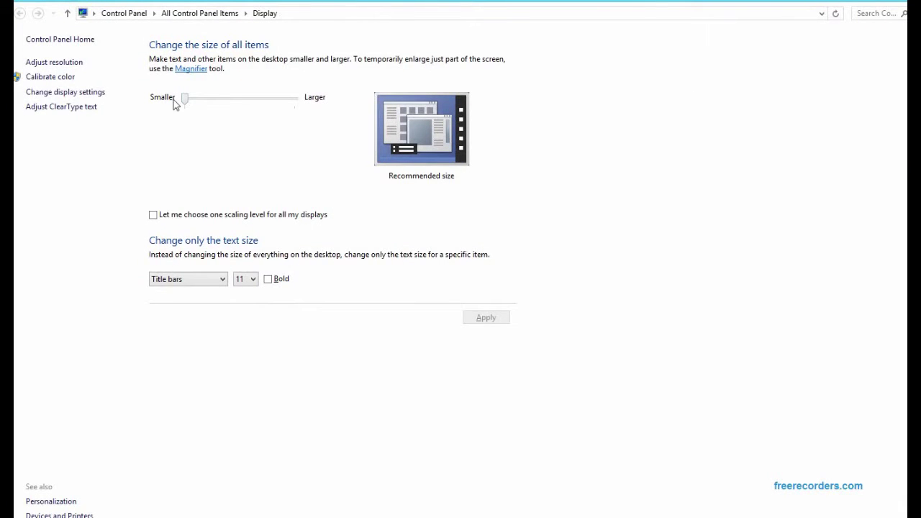
pyautogui.click(226, 103)
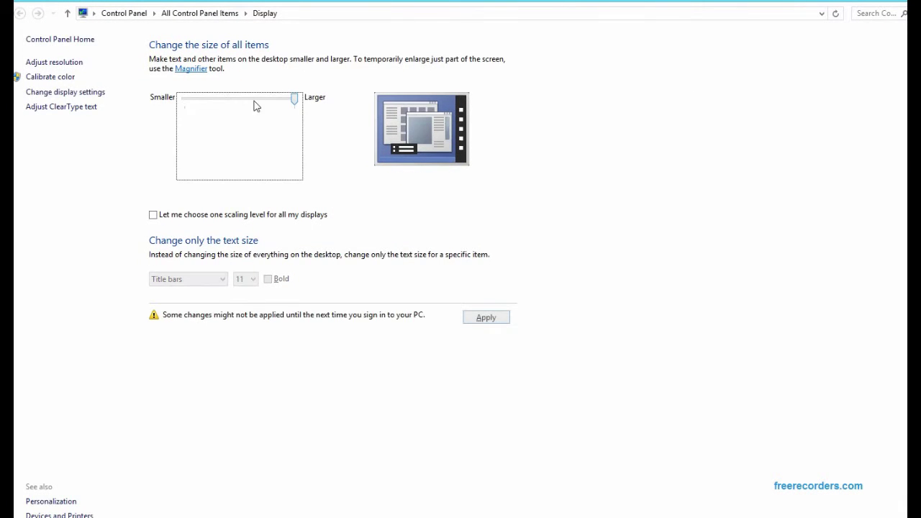
pyautogui.click(208, 101)
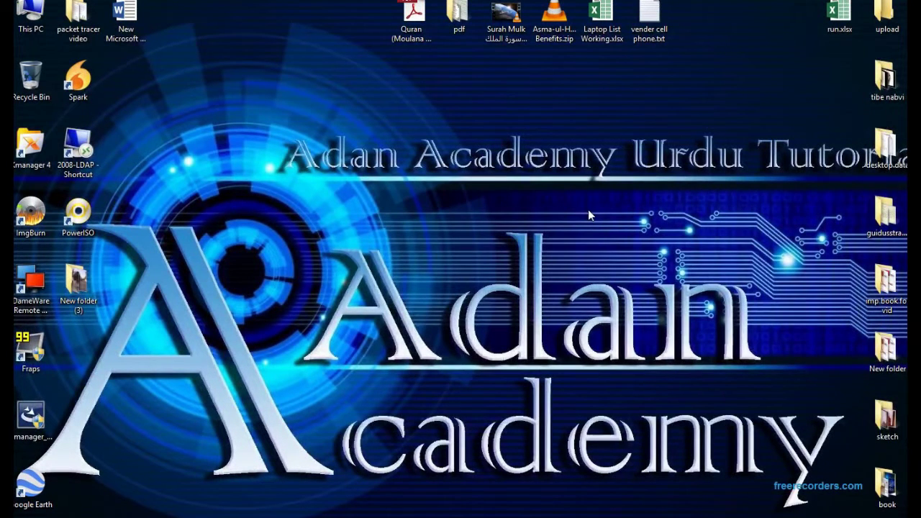
# Start Magnifier with the Run command magnify, and zoom the screen in and back out.
pyautogui.press('super+r')
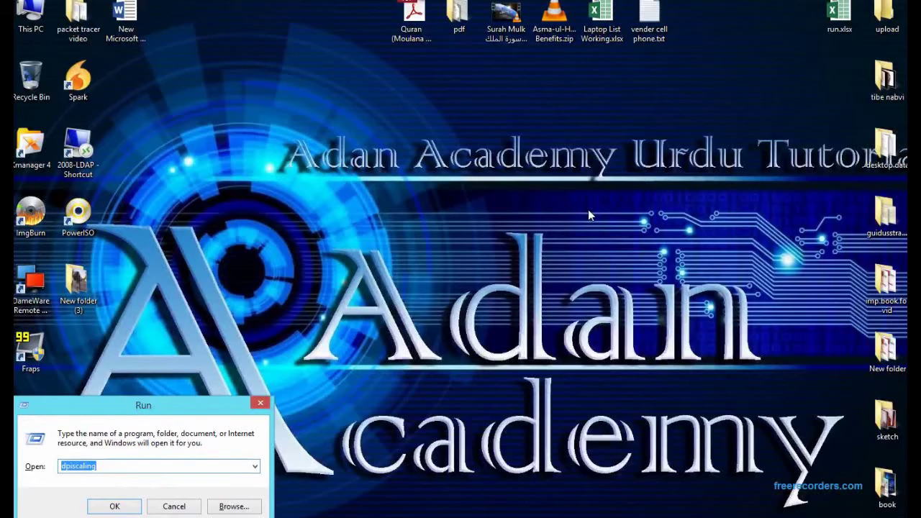
pyautogui.write('magnify')
pyautogui.press('Return')
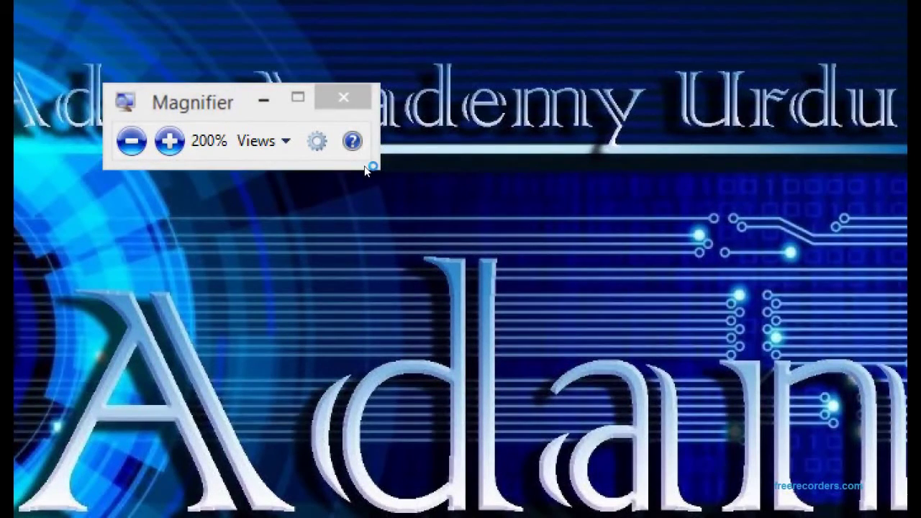
pyautogui.press('super+plus')
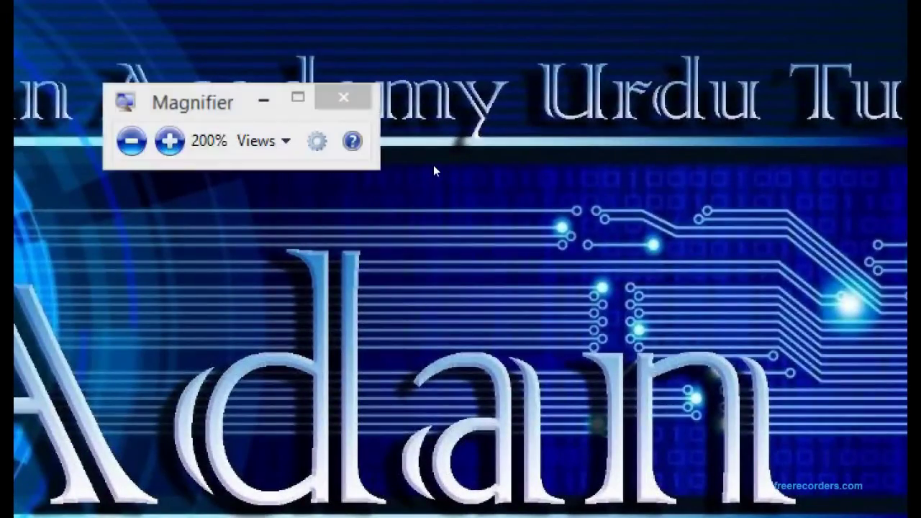
pyautogui.press('super+minus')
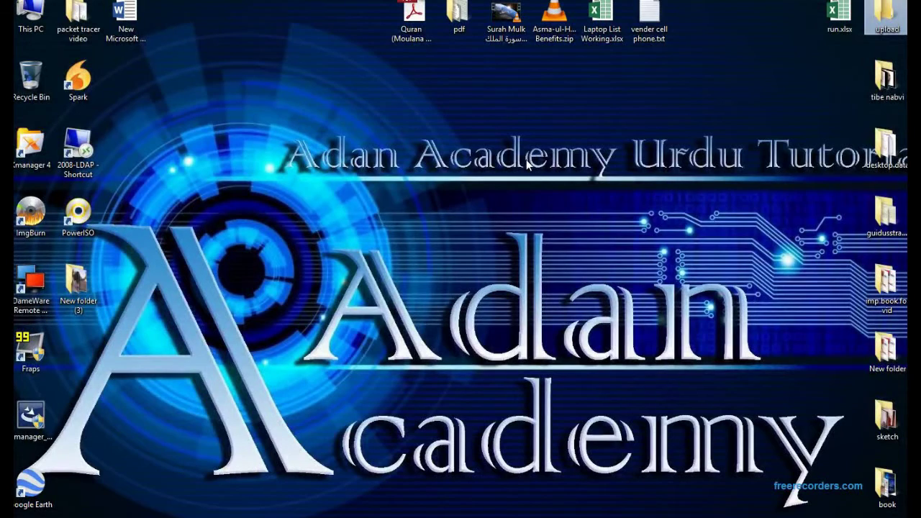
# Open the Run dialog.
pyautogui.press('super+r')
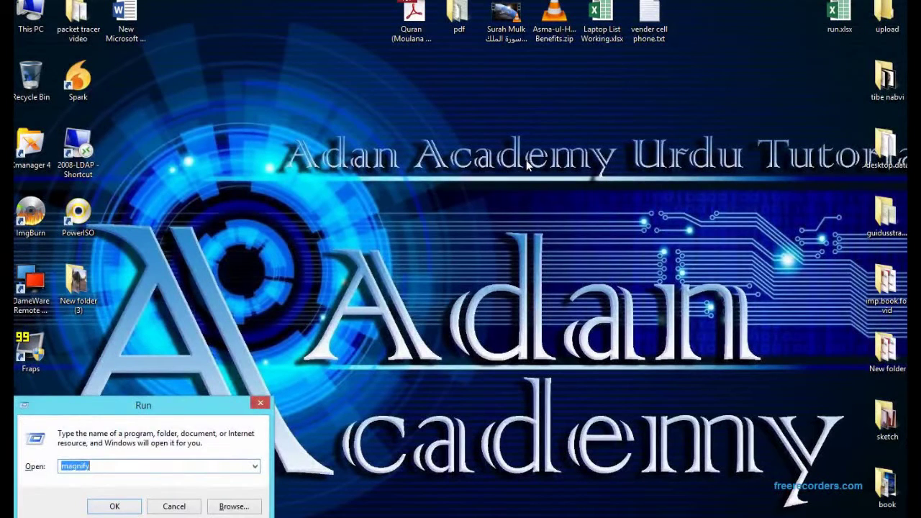
pyautogui.write('math input panel')
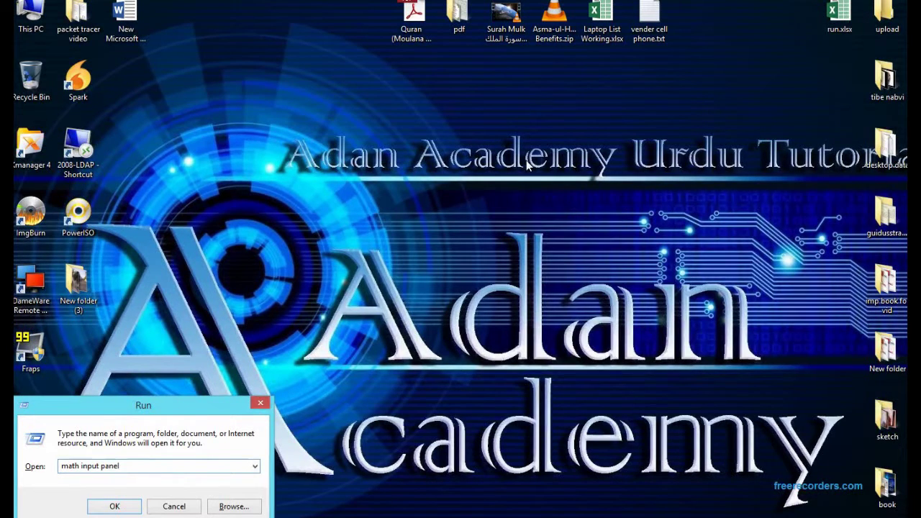
pyautogui.press('BackSpace')
pyautogui.press('BackSpace')
pyautogui.press('BackSpace')
pyautogui.press('BackSpace')
pyautogui.press('BackSpace')
pyautogui.press('BackSpace')
pyautogui.press('BackSpace')
pyautogui.press('BackSpace')
pyautogui.press('BackSpace')
pyautogui.press('BackSpace')
pyautogui.press('BackSpace')
pyautogui.press('BackSpace')
pyautogui.press('BackSpace')
pyautogui.press('BackSpace')
pyautogui.press('BackSpace')
pyautogui.press('BackSpace')
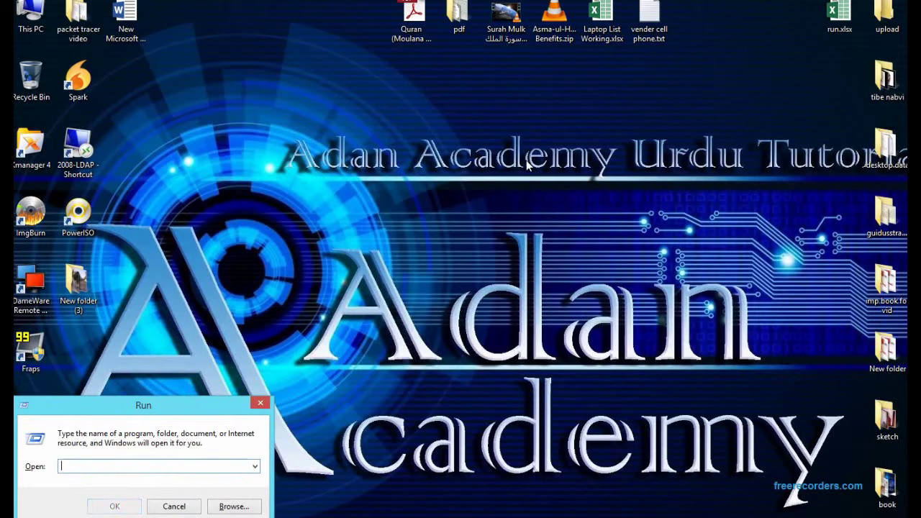
pyautogui.write('pi')
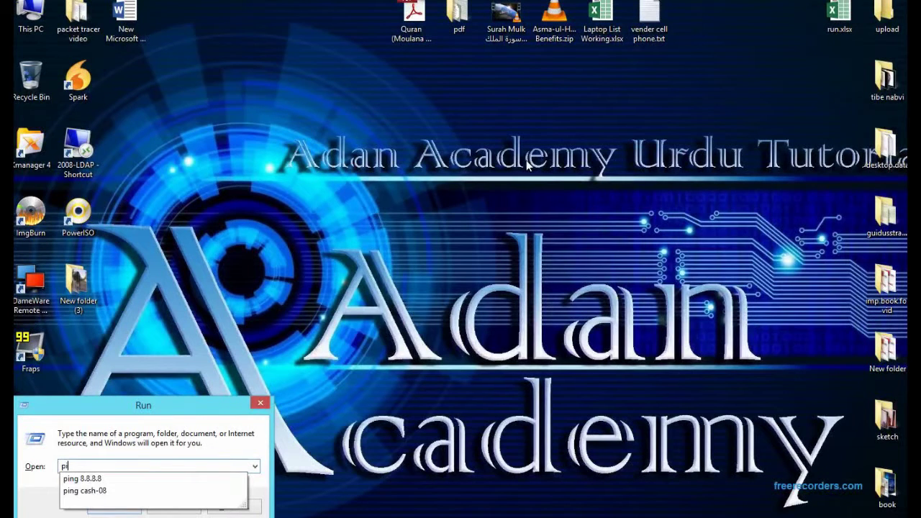
pyautogui.press('BackSpace')
# Launch Math Input Panel with the Run command mip and handwrite the letters m and a followed by a raised 2.
pyautogui.write('msp')
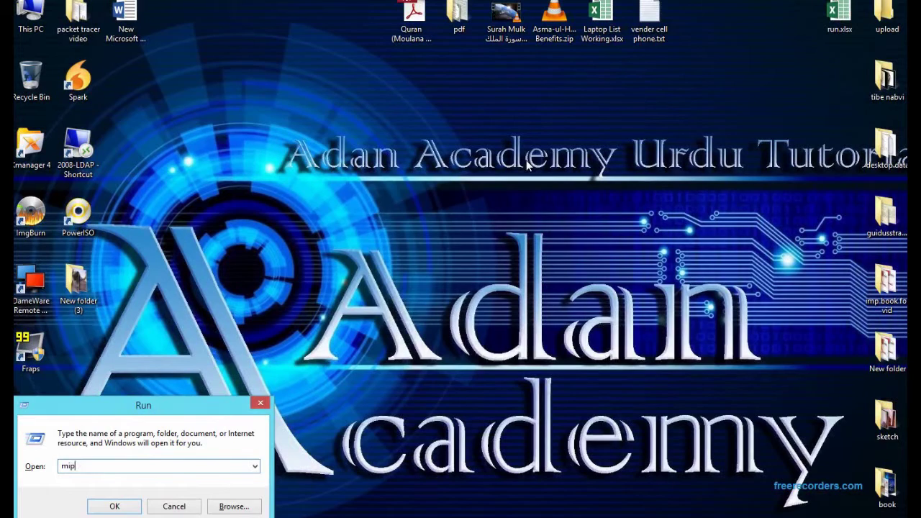
pyautogui.press('Return')
pyautogui.moveTo(416, 250)
pyautogui.mouseDown()
pyautogui.moveTo(473, 278)
pyautogui.moveTo(540, 272)
pyautogui.moveTo(546, 295)
pyautogui.mouseUp()
pyautogui.moveTo(549, 223); pyautogui.dragTo(577, 255)
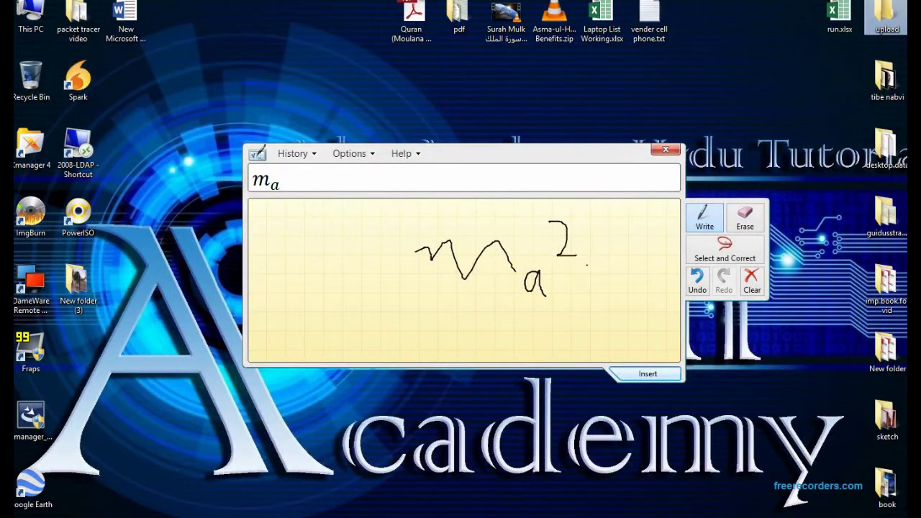
# Close Math Input Panel, launch Microsoft Management Console with the Run command mmc, allow it to make changes, and close the console.
pyautogui.click(666, 150)
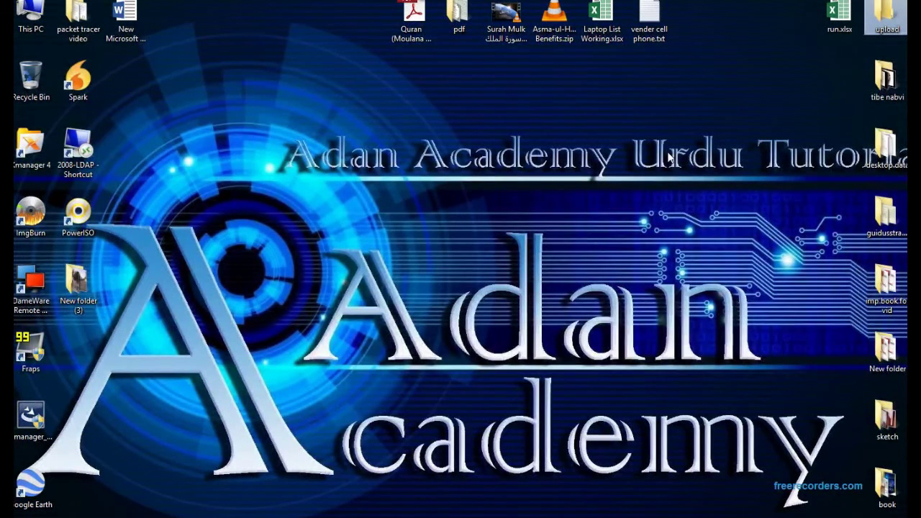
pyautogui.press('super+r')
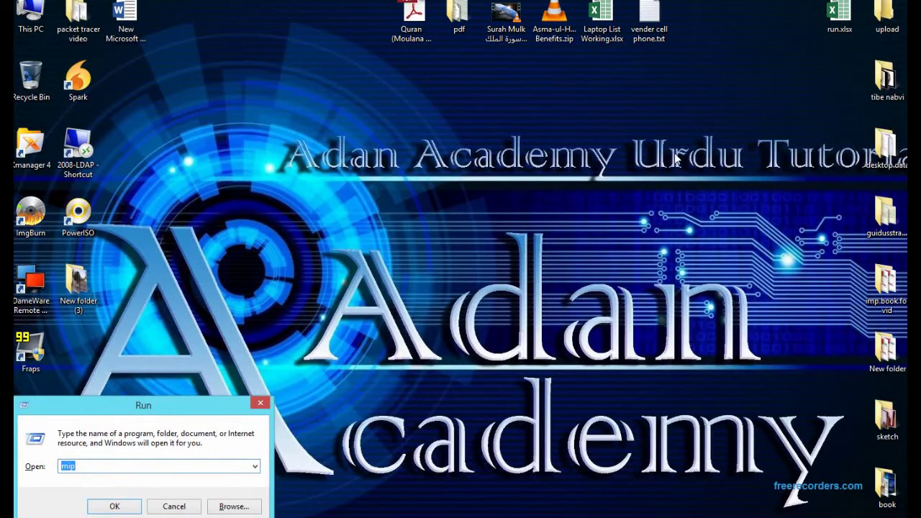
pyautogui.write('mmc')
pyautogui.press('Return')
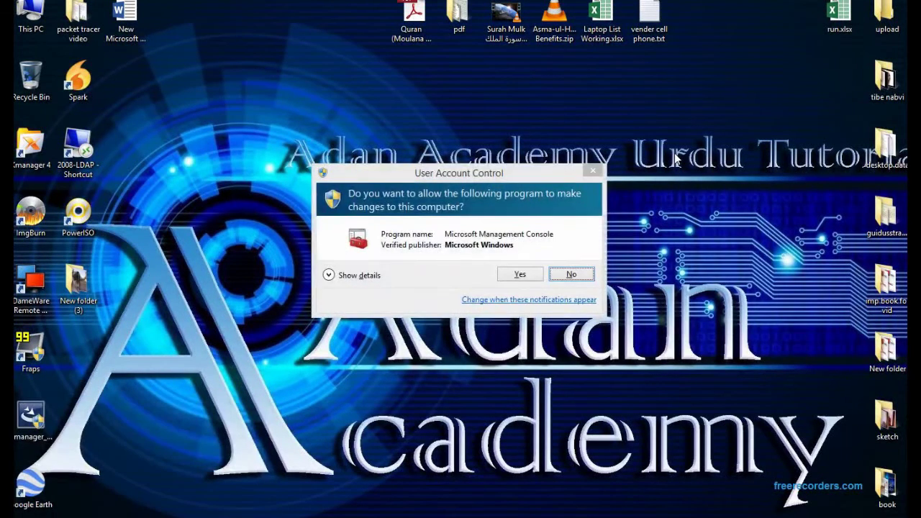
pyautogui.click(528, 274)
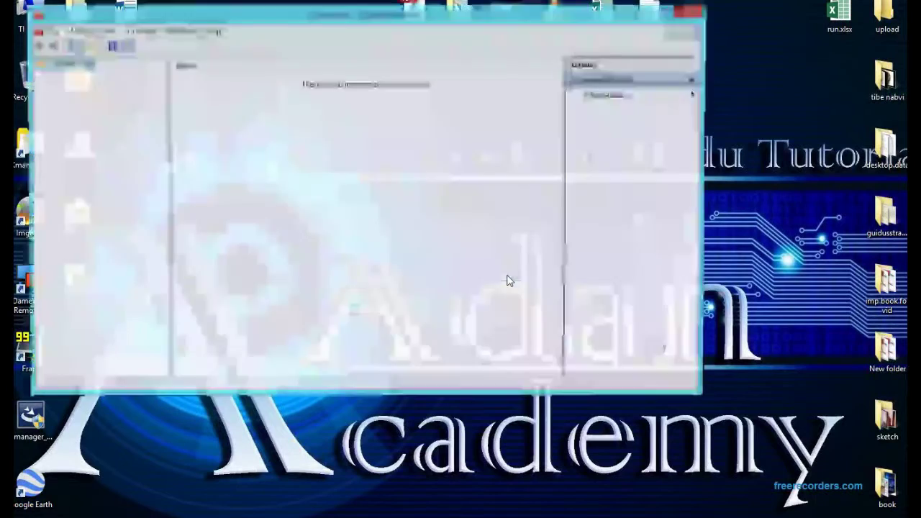
pyautogui.click(691, 11)
# Launch Notepad with the Run command notepad and close its empty window.
pyautogui.press('super+r')
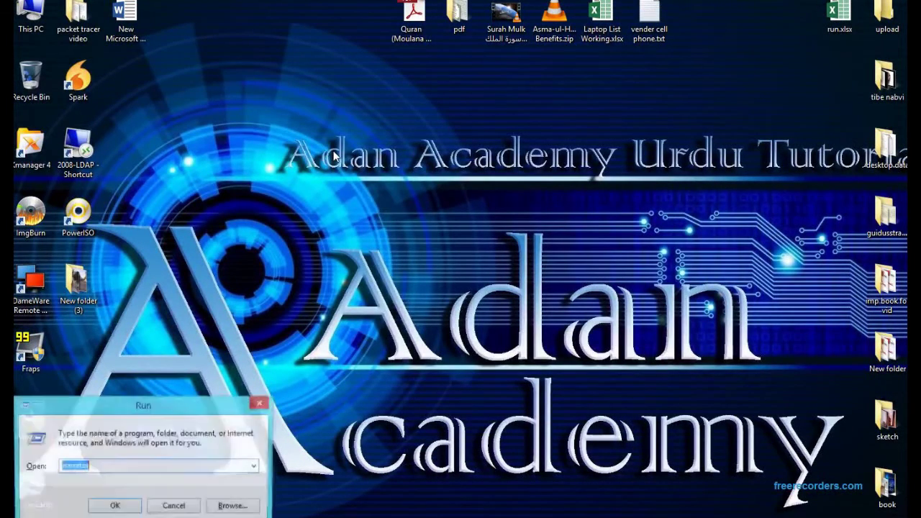
pyautogui.write('notepad')
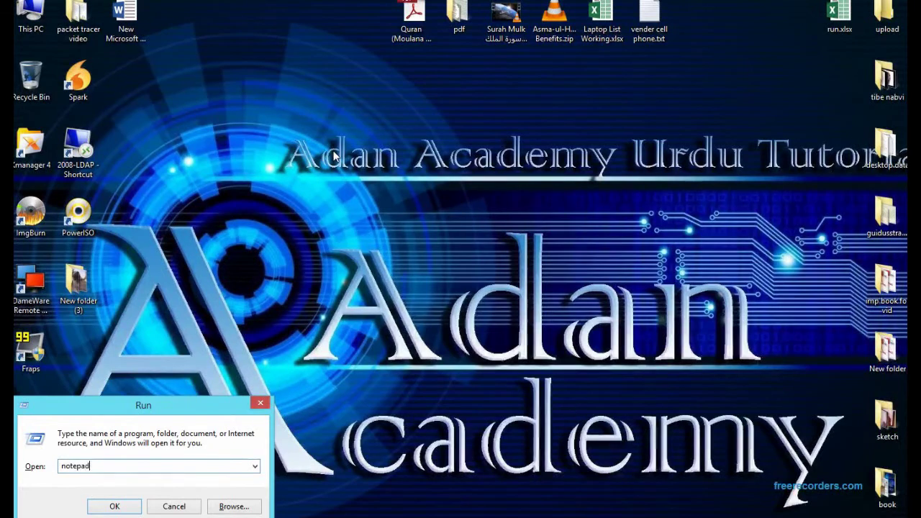
pyautogui.press('Return')
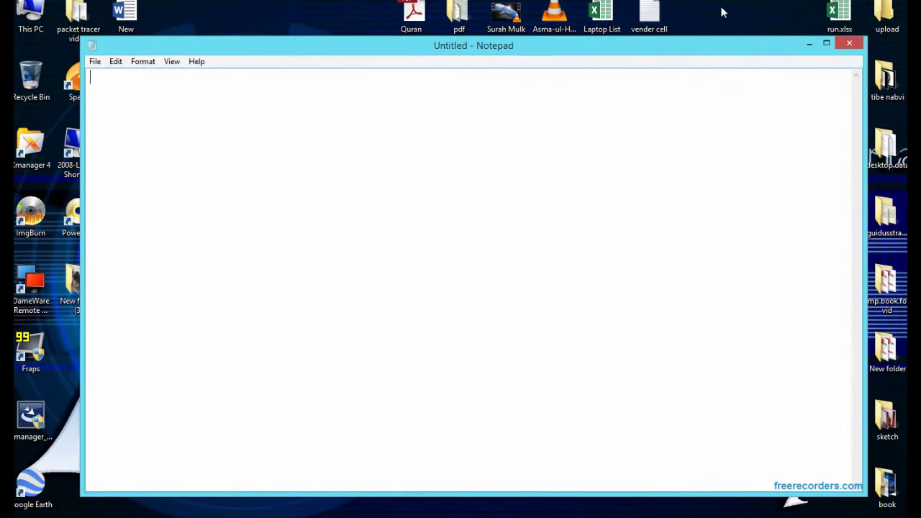
pyautogui.click(849, 43)
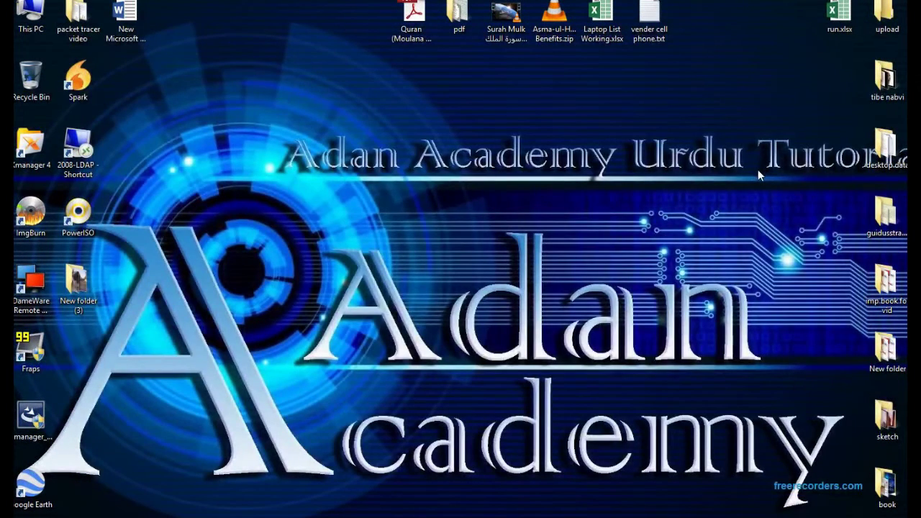
# Launch the On-Screen Keyboard with the Run command osk and close it.
pyautogui.press('super+r')
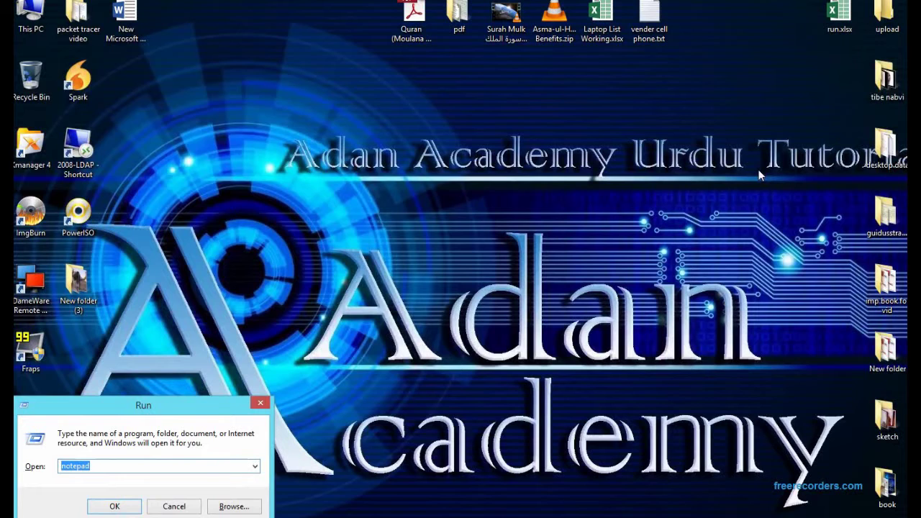
pyautogui.write('osk')
pyautogui.press('Return')
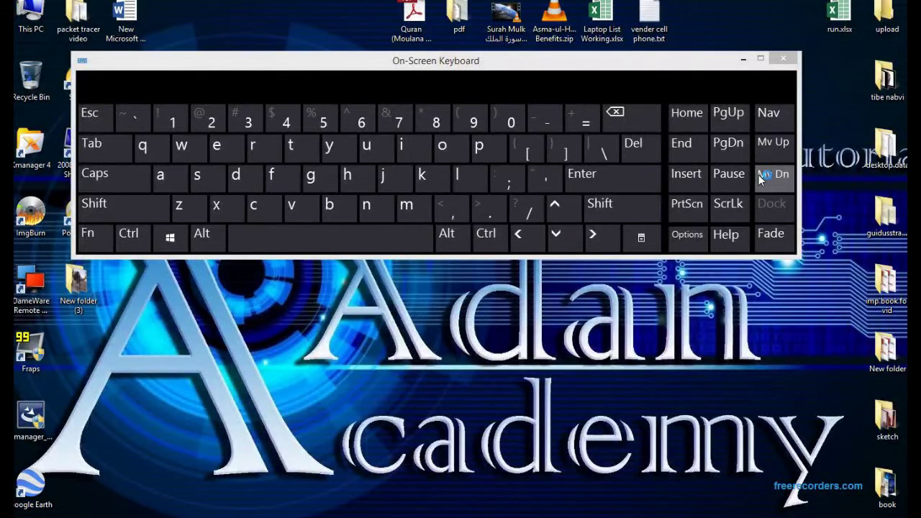
pyautogui.click(782, 61)
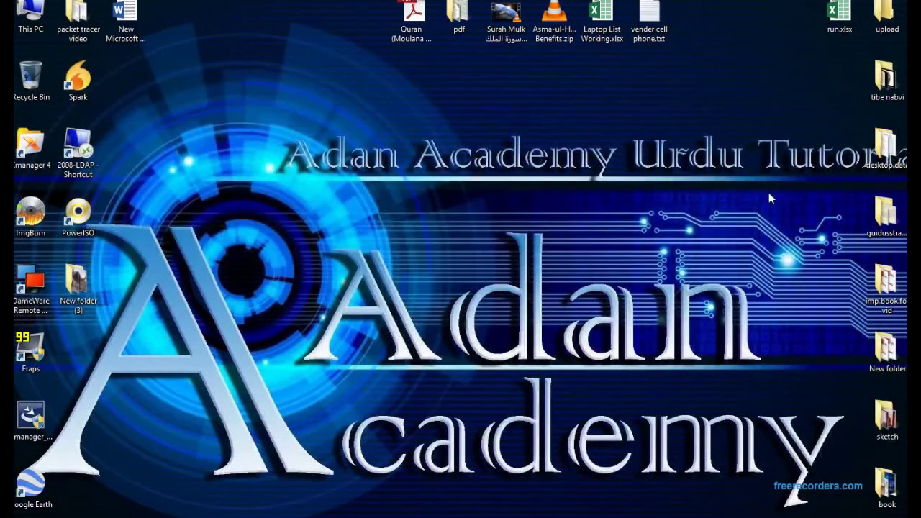
# Launch Paint with the Run command mspaint and close it without drawing anything.
pyautogui.press('super+r')
pyautogui.write('mspaint')
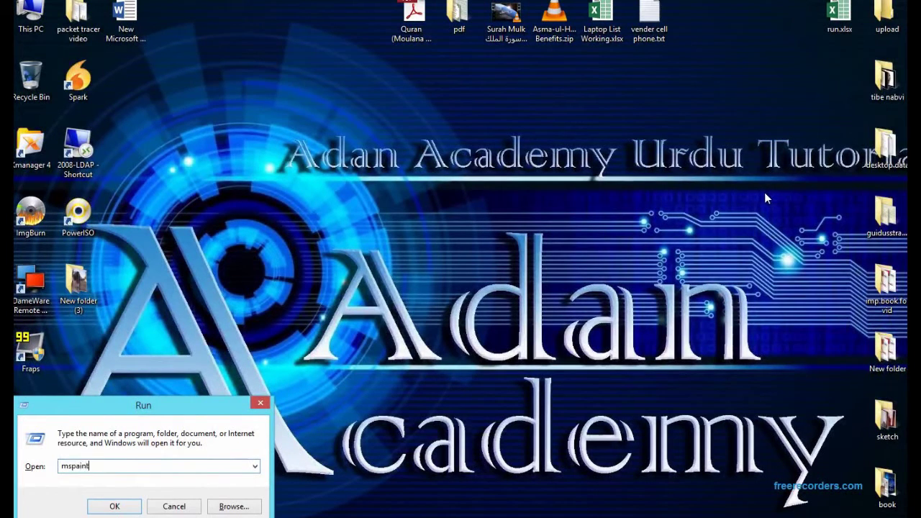
pyautogui.press('Return')
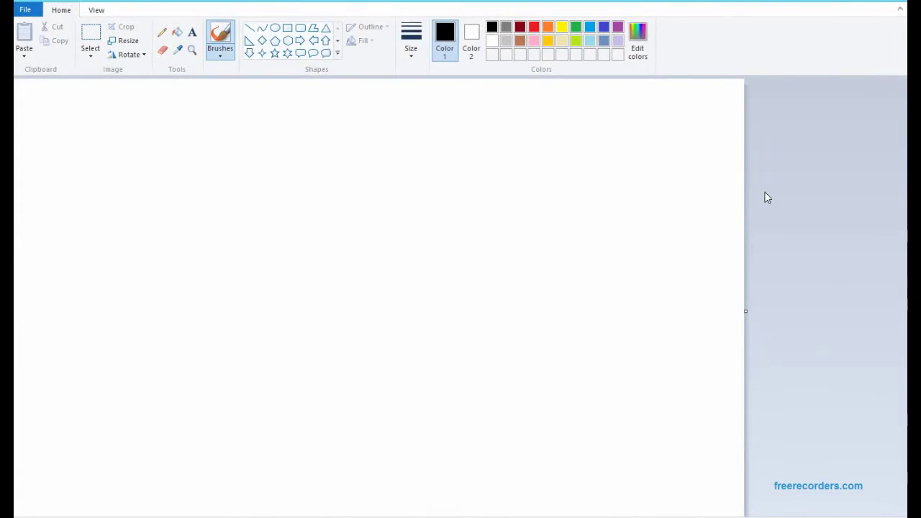
pyautogui.click(903, 7)
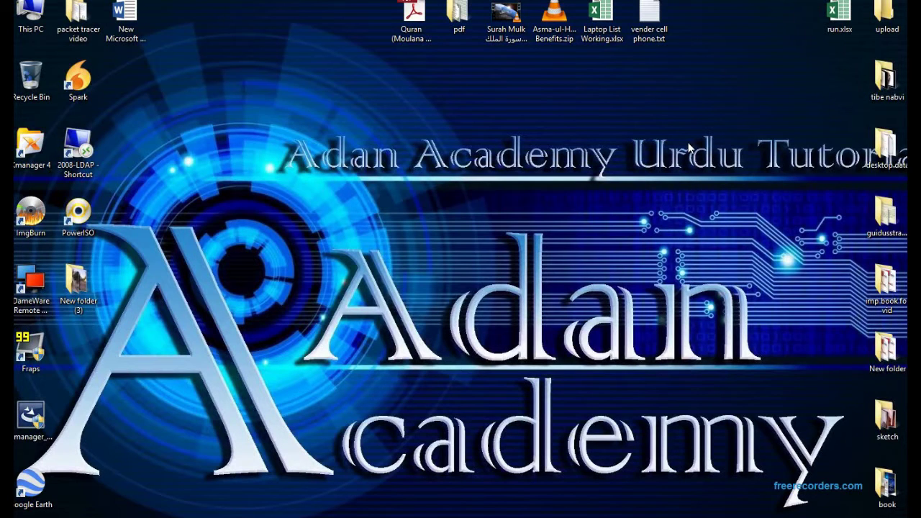
# Launch Performance Monitor with the Run command perfmon, look through the System Summary counters, and close it.
pyautogui.press('super+r')
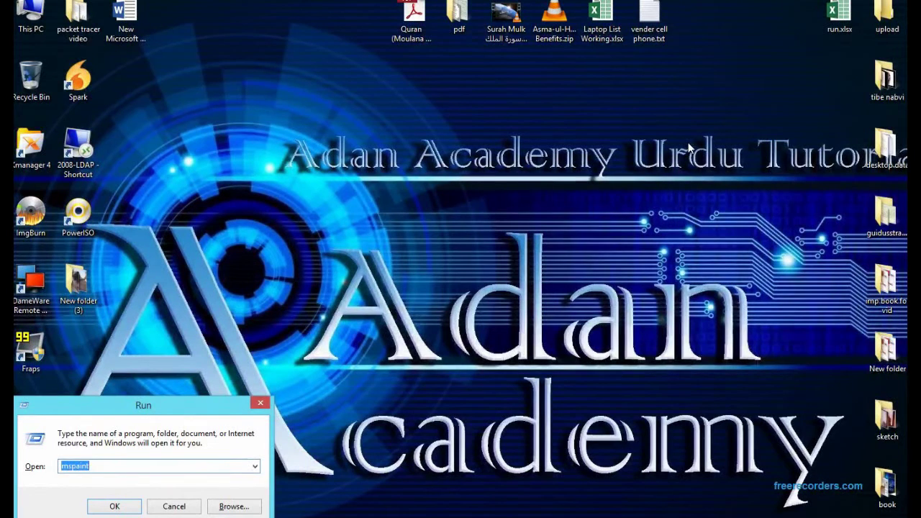
pyautogui.write('perfmon')
pyautogui.press('Return')
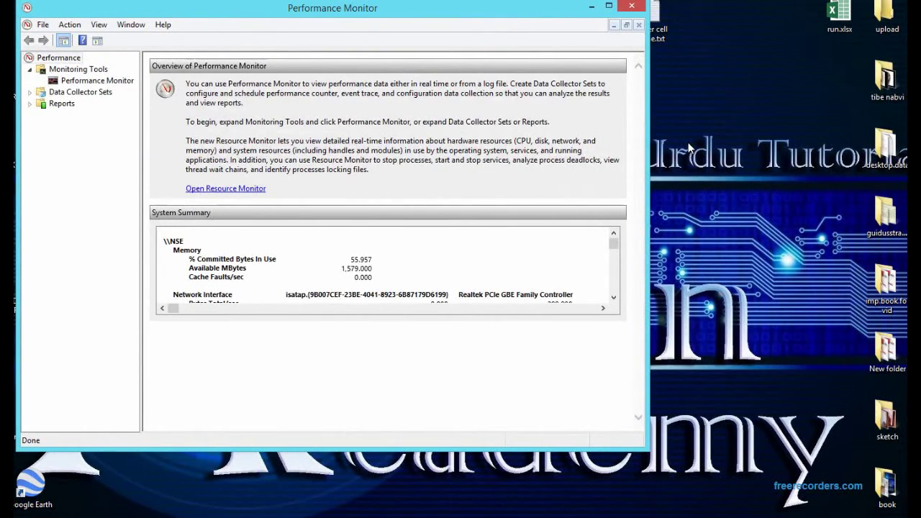
pyautogui.click(613, 300)
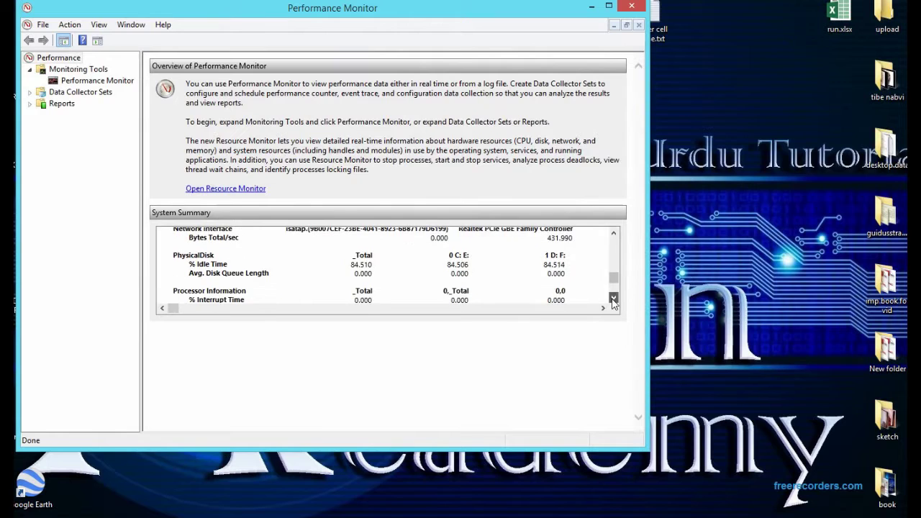
pyautogui.click(613, 301)
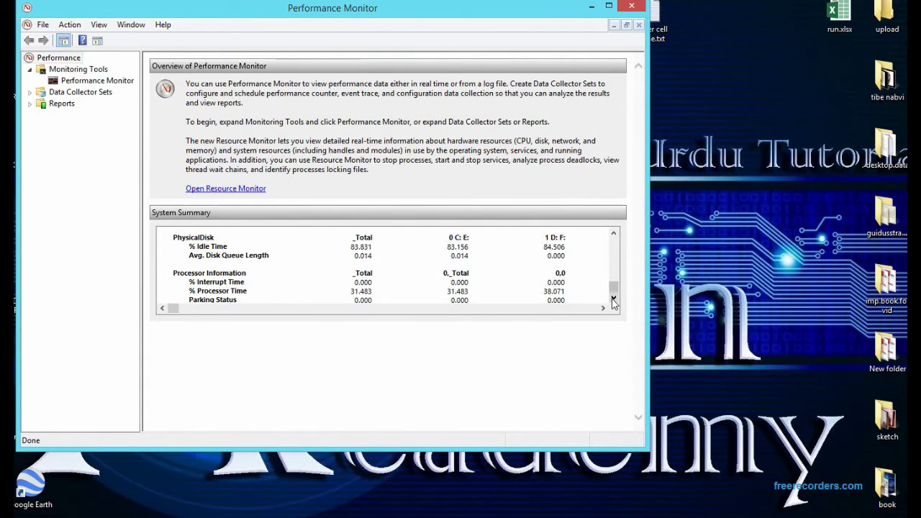
pyautogui.click(614, 233)
pyautogui.click(613, 233)
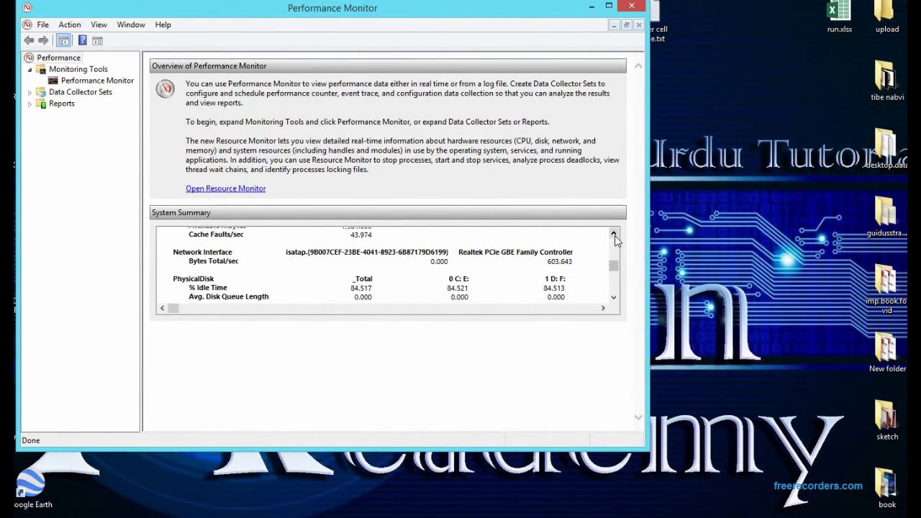
pyautogui.click(613, 233)
pyautogui.click(614, 234)
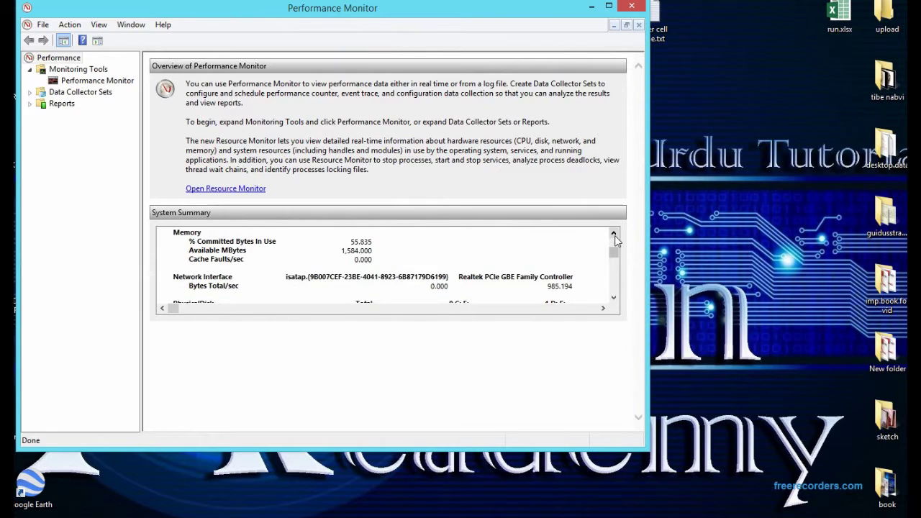
pyautogui.click(613, 234)
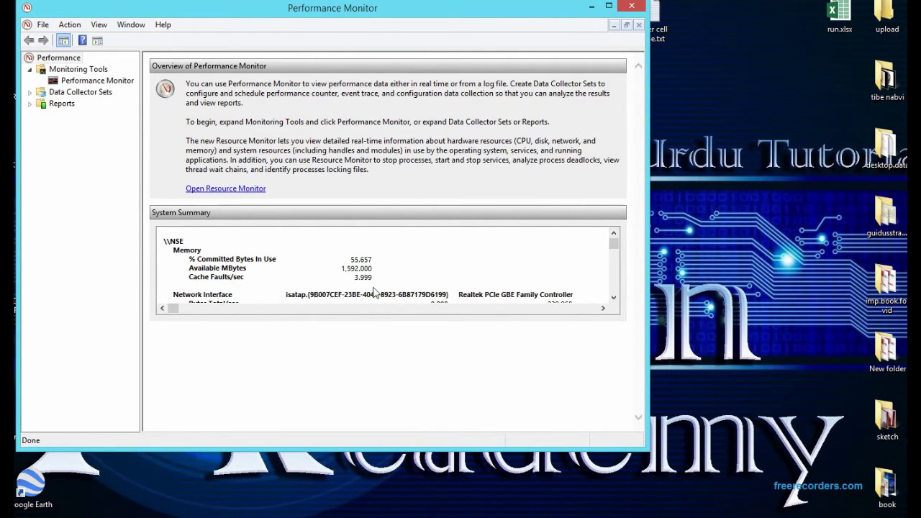
pyautogui.click(632, 6)
# Launch Steps Recorder from the Run dialog, move its window closer to the middle of the desktop, and close it.
pyautogui.press('super+r')
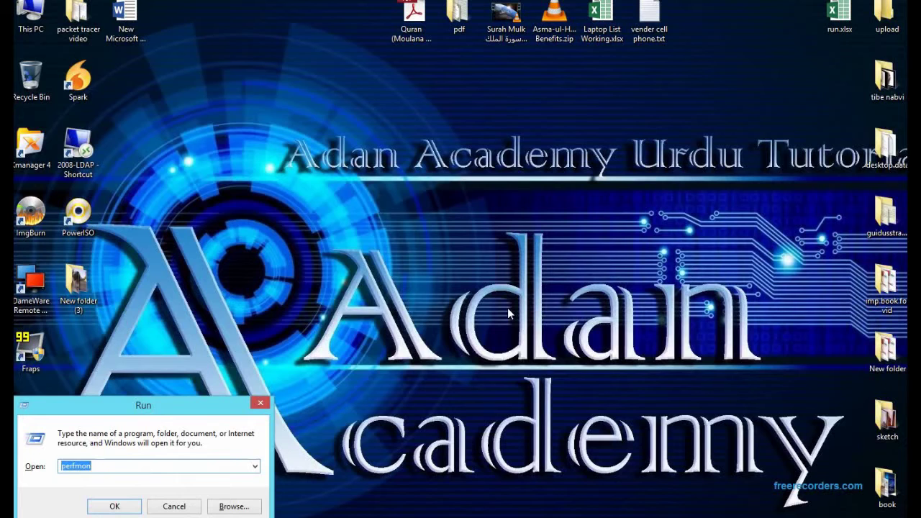
pyautogui.write('cmd')
pyautogui.press('Return')
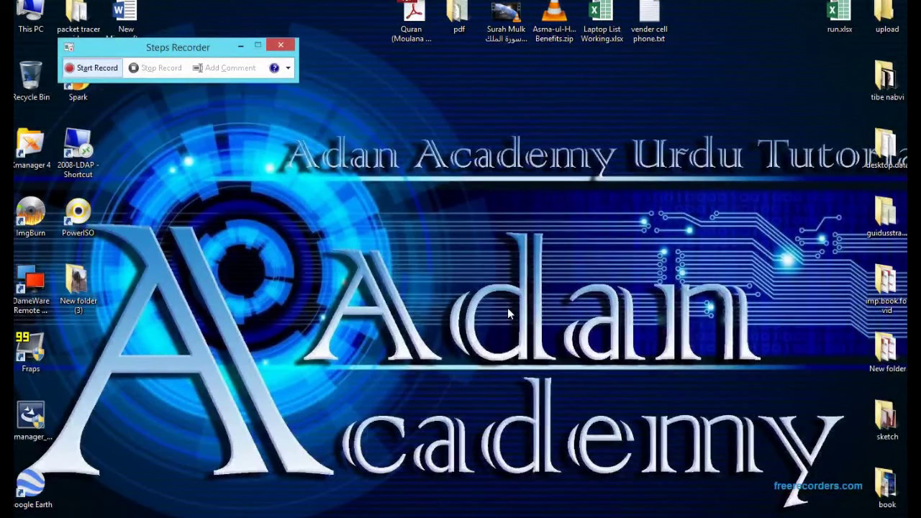
pyautogui.moveTo(131, 52); pyautogui.dragTo(255, 133)
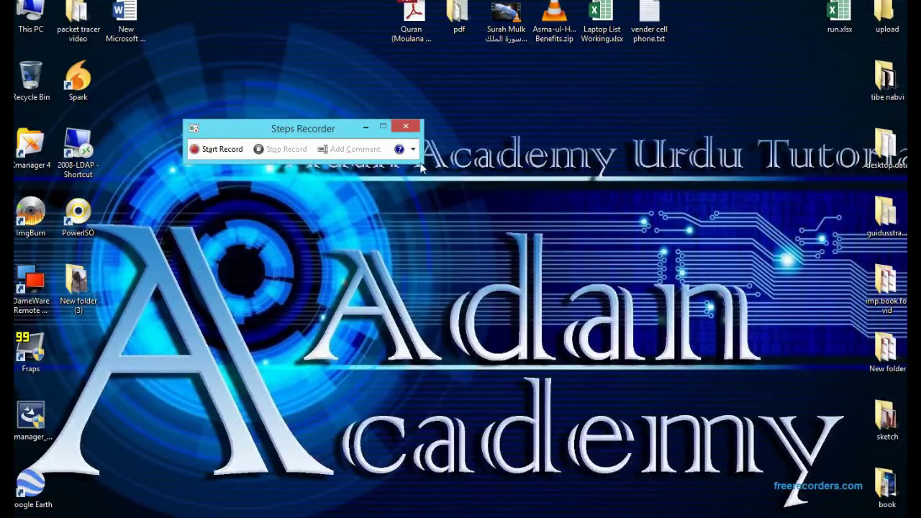
pyautogui.click(406, 126)
# Launch Registry Editor with the Run command regedit, allow it, expand HKEY_USERS and HKEY_LOCAL_MACHINE, and close the editor.
pyautogui.press('super+r')
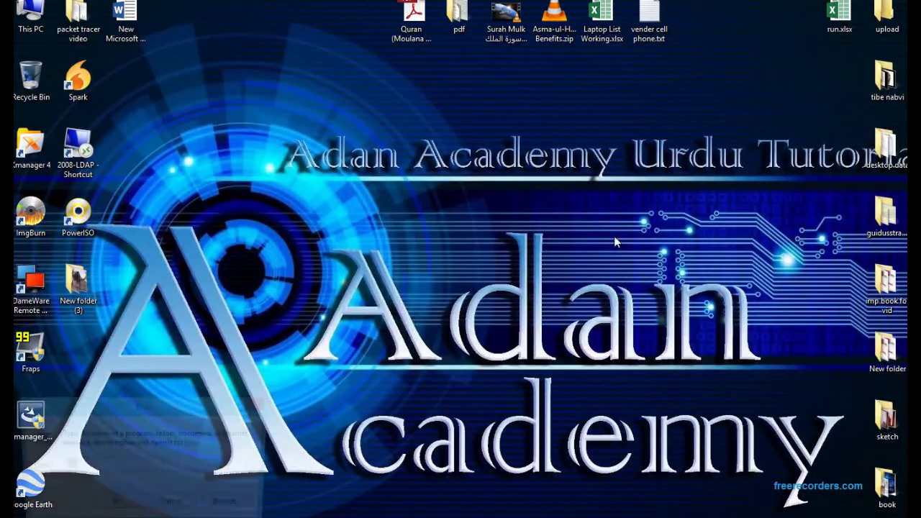
pyautogui.write('regedit')
pyautogui.press('Return')
pyautogui.click(529, 274)
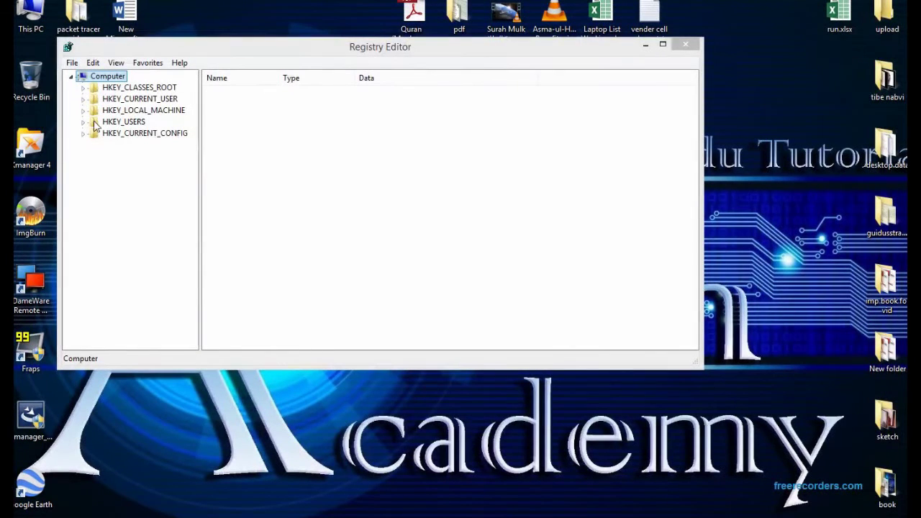
pyautogui.click(83, 122)
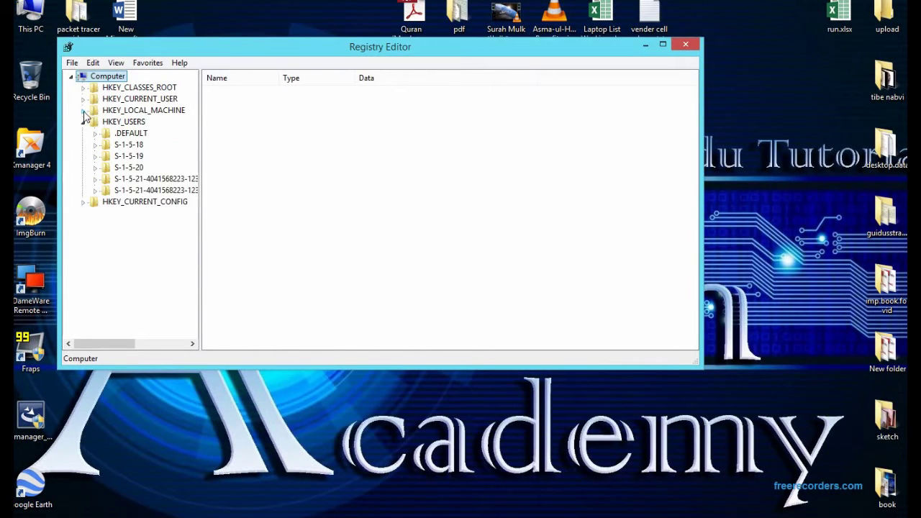
pyautogui.click(83, 111)
pyautogui.click(685, 44)
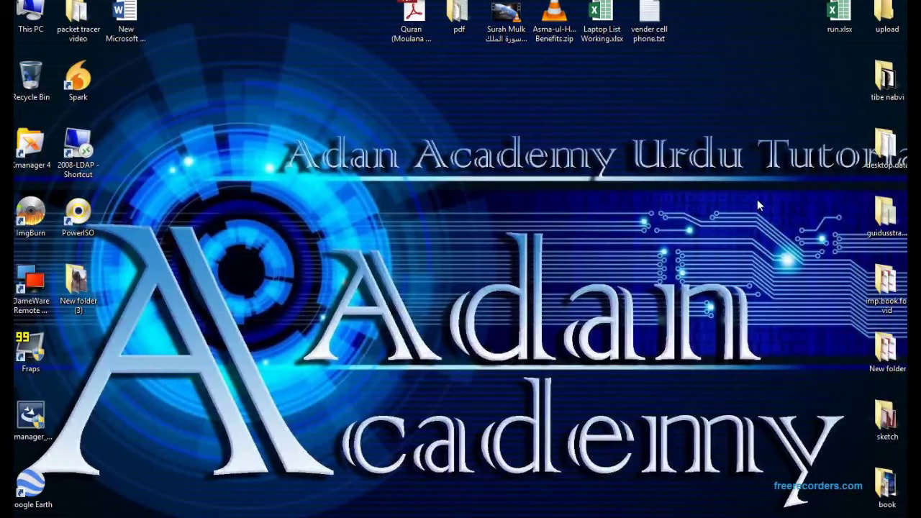
# Launch Remote Desktop Connection with the Run command mstsc and close it without connecting.
pyautogui.press('super+r')
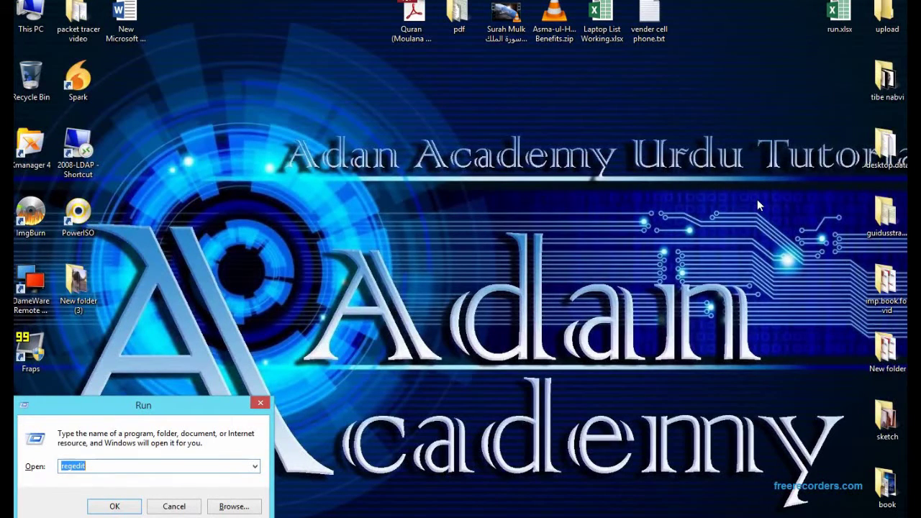
pyautogui.write('mstsc')
pyautogui.press('Return')
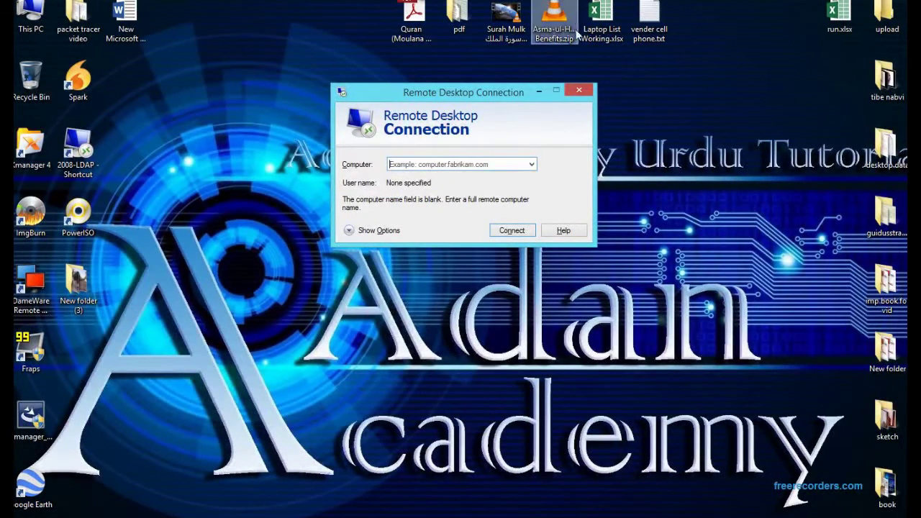
pyautogui.click(580, 90)
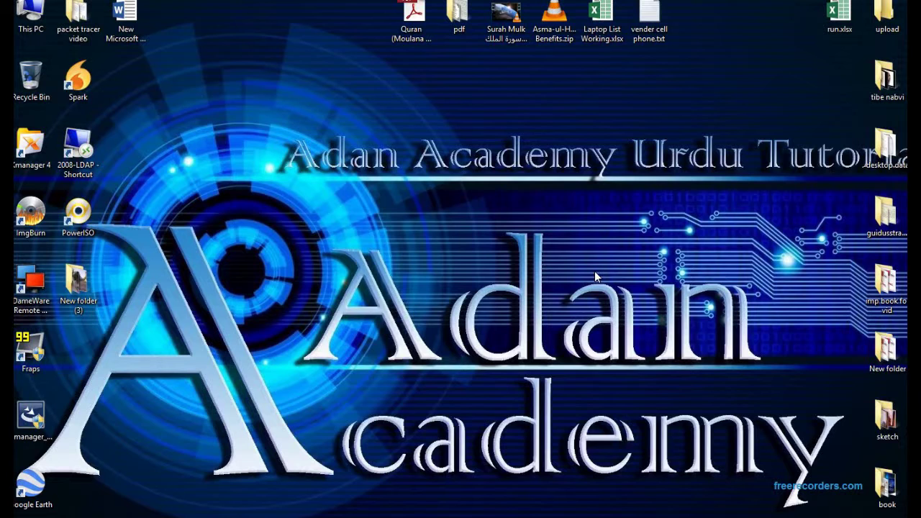
# Launch Snipping Tool with the Run command snippingtool and capture a rectangular area of the desktop wallpaper around the word Adan.
pyautogui.press('super+r')
pyautogui.write('snippingtool')
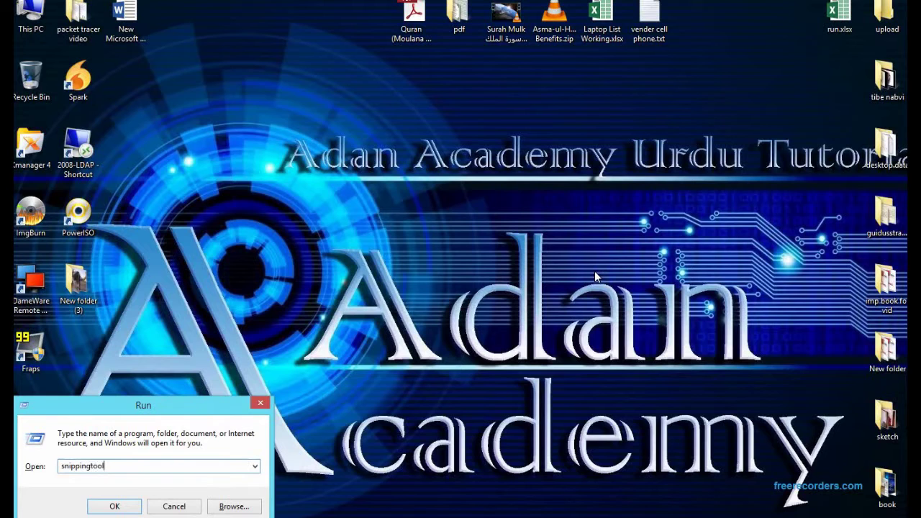
pyautogui.press('Return')
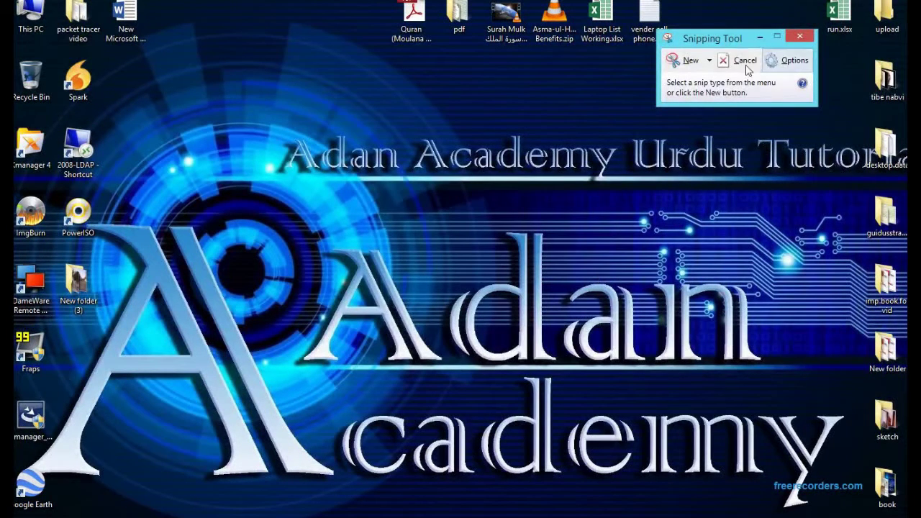
pyautogui.click(687, 60)
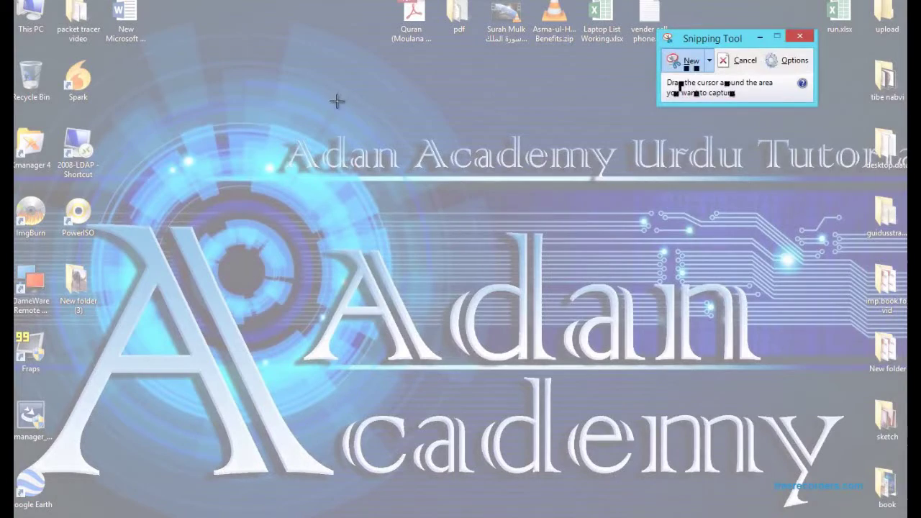
pyautogui.moveTo(253, 72); pyautogui.dragTo(827, 436)
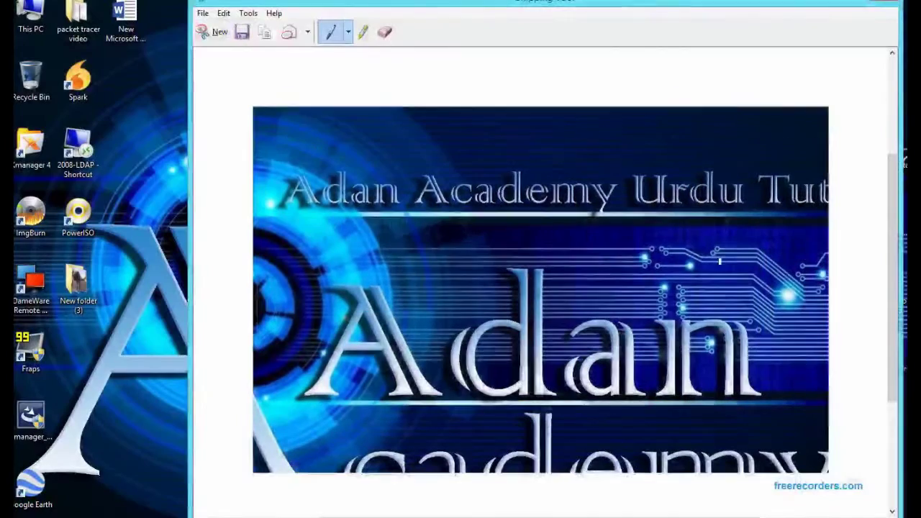
# Close Snipping Tool and return to the desktop.
pyautogui.click(883, 5)
pyautogui.click(598, 272)
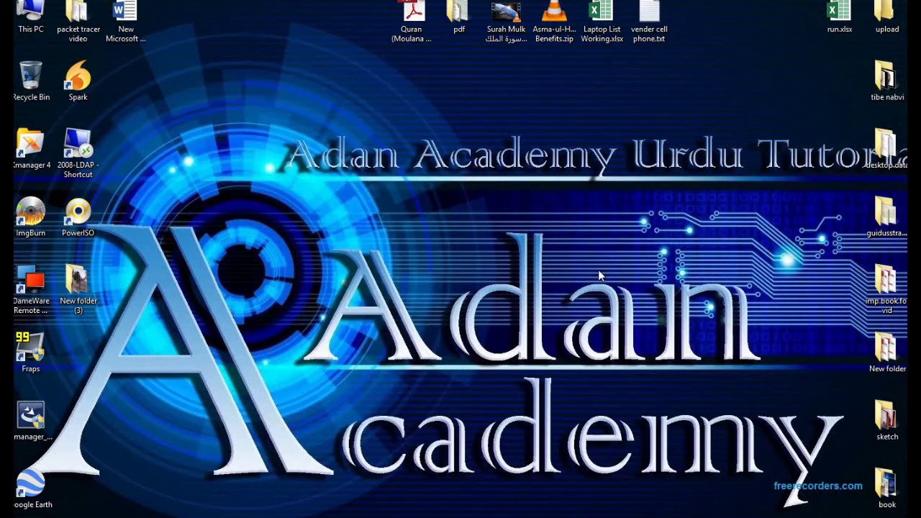
# Try to launch Sticky Notes from the Run dialog with the commands stykynot and stickynot.
pyautogui.press('super+r')
pyautogui.write('s')
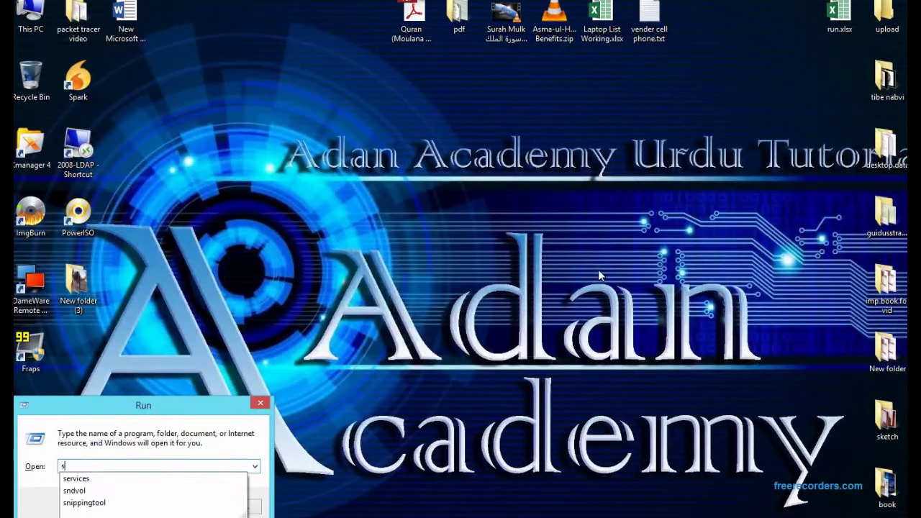
pyautogui.write('tykynot')
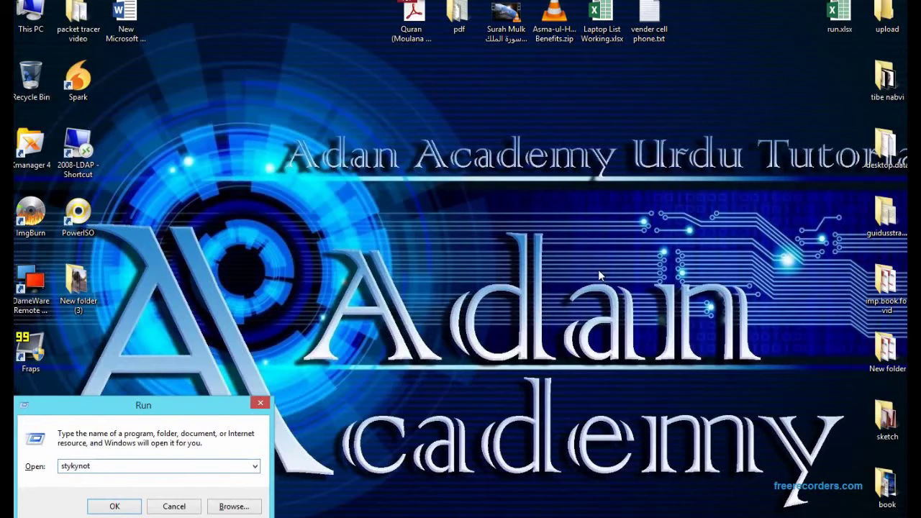
pyautogui.press('Return')
pyautogui.press('Return')
pyautogui.press('BackSpace')
pyautogui.write('stickynot')
pyautogui.press('Return')
pyautogui.press('Return')
# Correct the Run command to stikynot to launch Sticky Notes, and close the notes.
pyautogui.press('Left')
pyautogui.press('Left')
pyautogui.press('Left')
pyautogui.press('Left')
pyautogui.press('Left')
pyautogui.press('BackSpace')
pyautogui.press('Return')
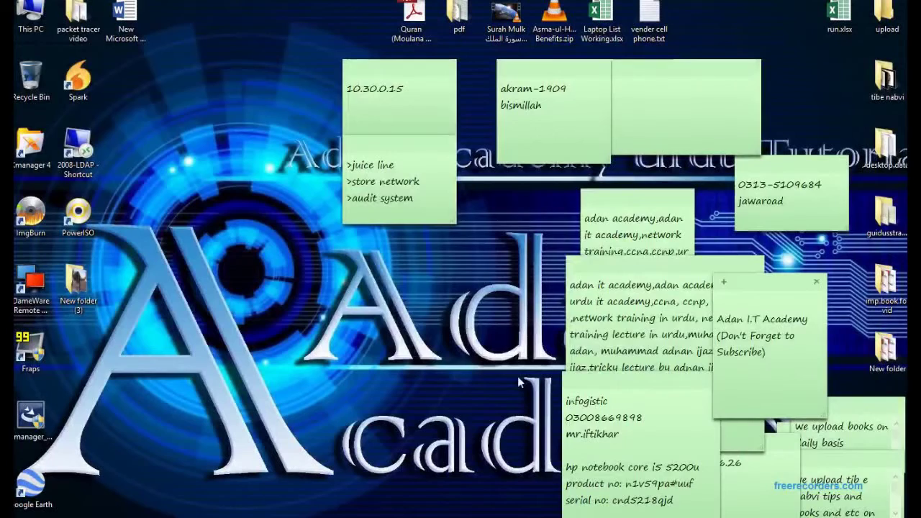
pyautogui.hotkey('alt', 'F4')
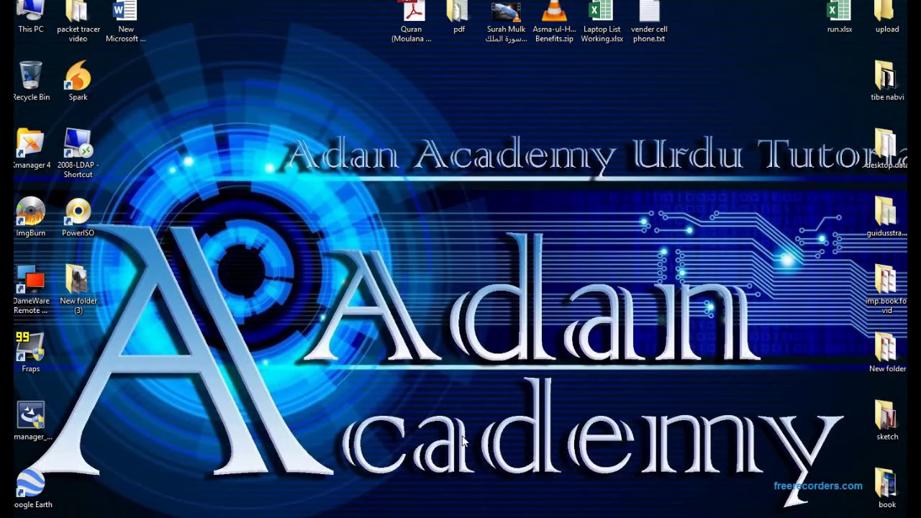
# Launch System Information with the Run command msinfo32, look through the System Summary, and close it.
pyautogui.press('super+r')
pyautogui.write('ms')
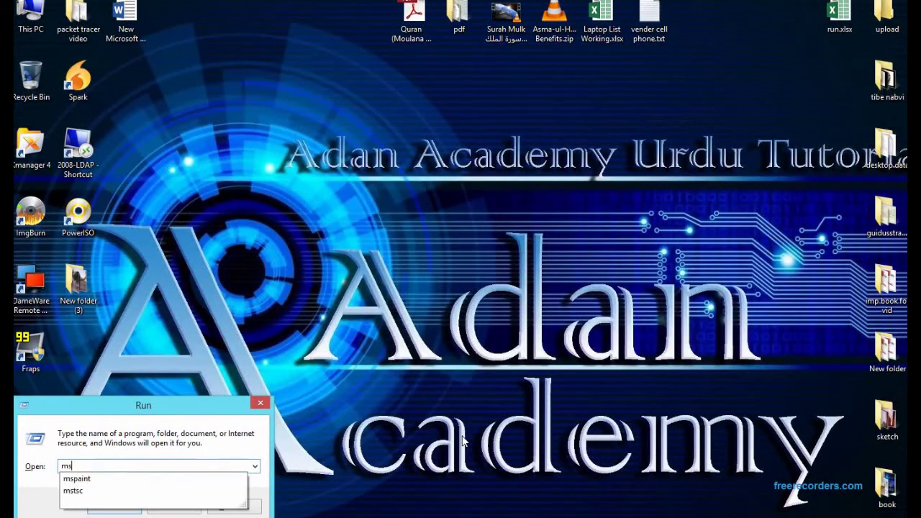
pyautogui.write('info32')
pyautogui.press('Return')
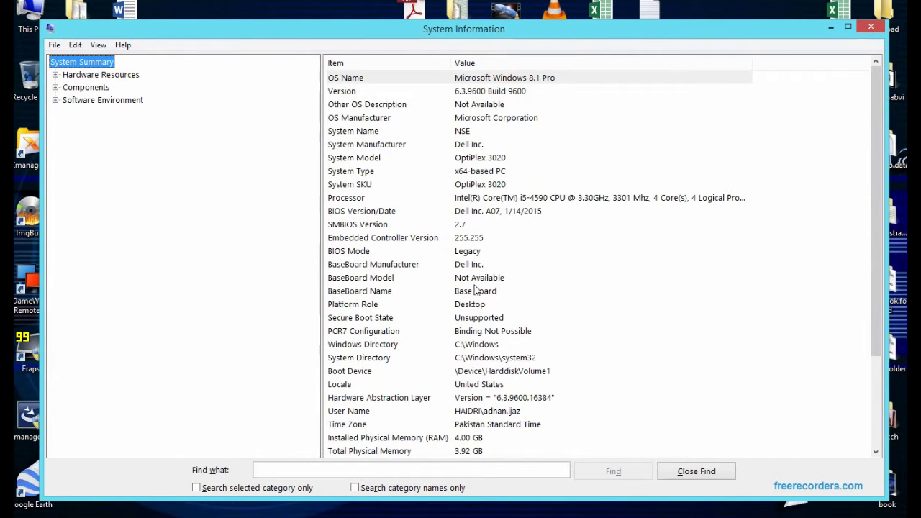
pyautogui.click(580, 357)
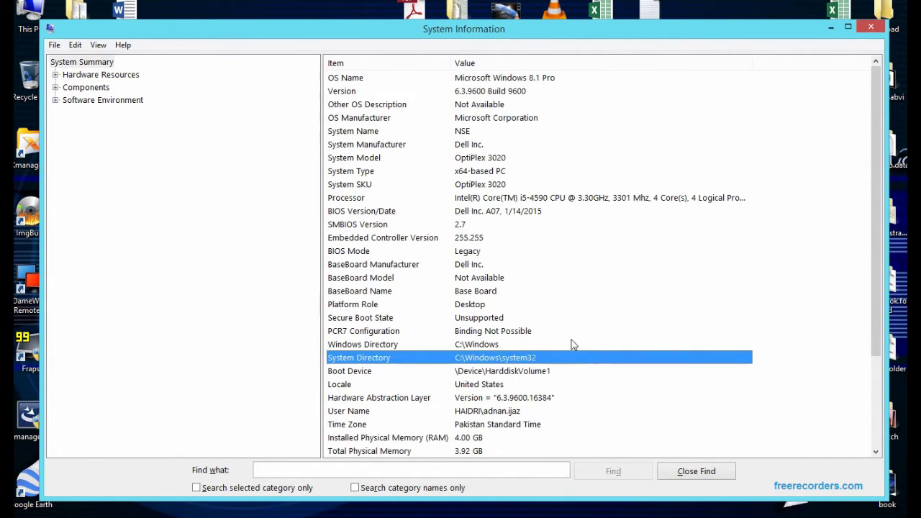
pyautogui.scroll(-3, 572, 344)
pyautogui.scroll(3, 572, 344)
pyautogui.hotkey('alt', 'F4')
# Launch System Restore with the Run command rstrui and cancel the wizard without restoring anything.
pyautogui.press('super+r')
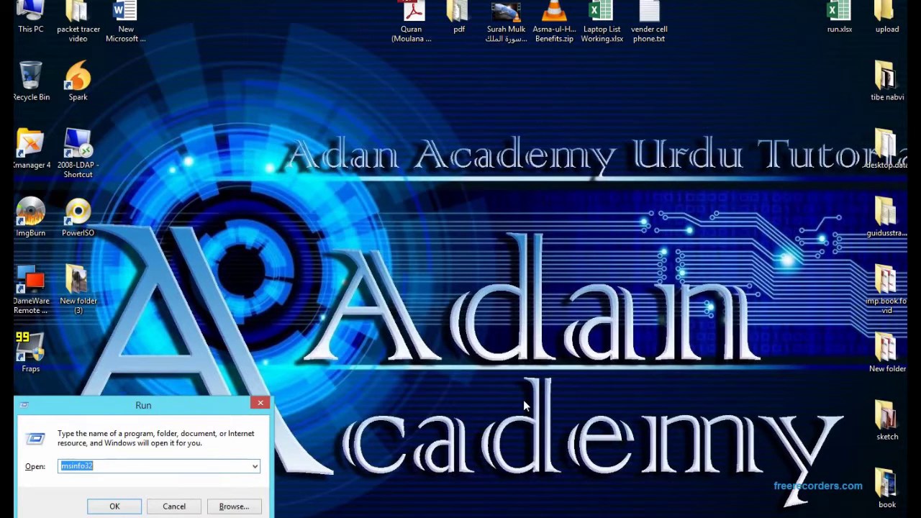
pyautogui.write('rstrui')
pyautogui.press('Return')
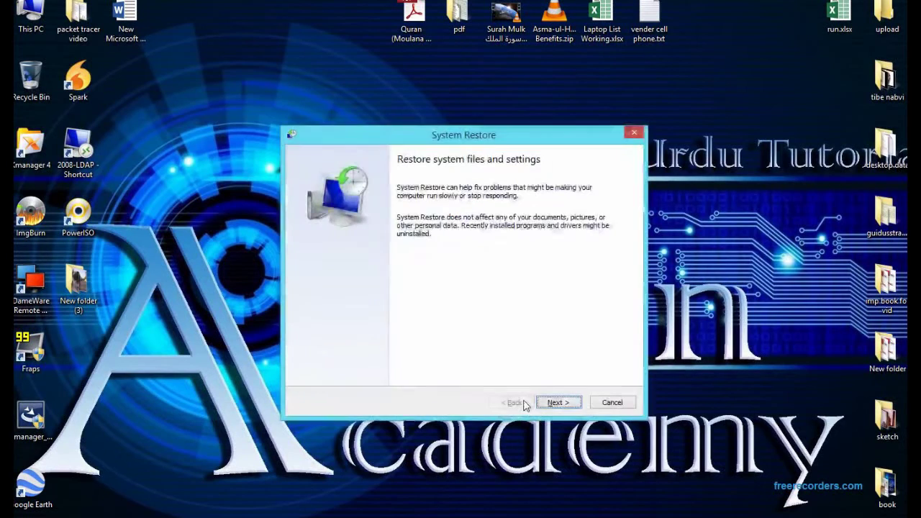
pyautogui.click(614, 402)
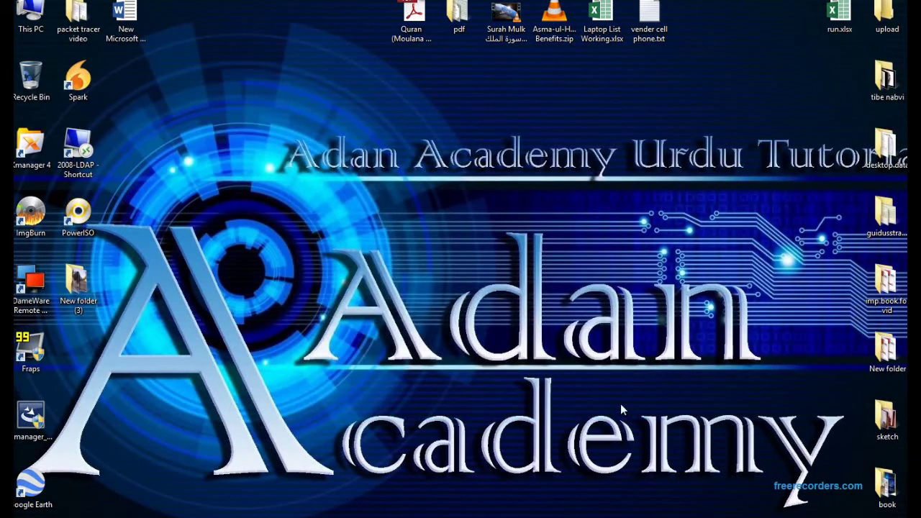
# Open the Ease of Access Center from the Run dialog and close its window.
pyautogui.press('super+r')
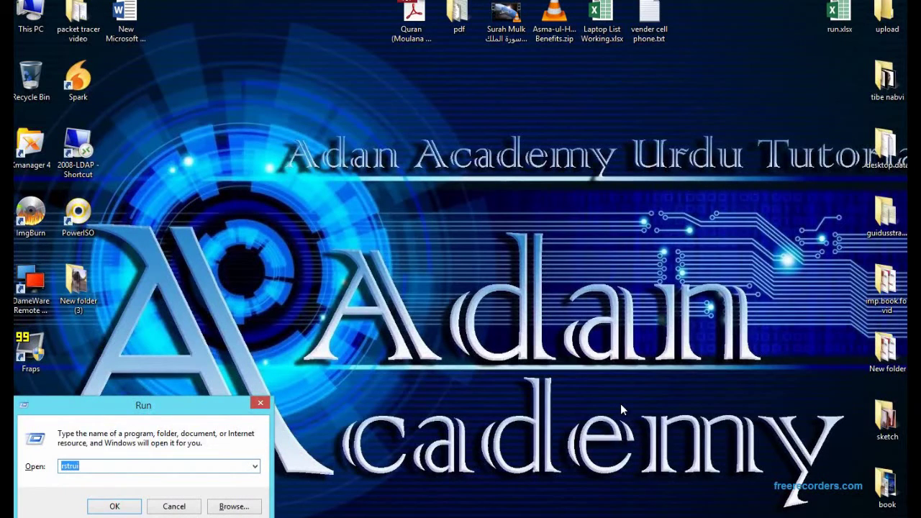
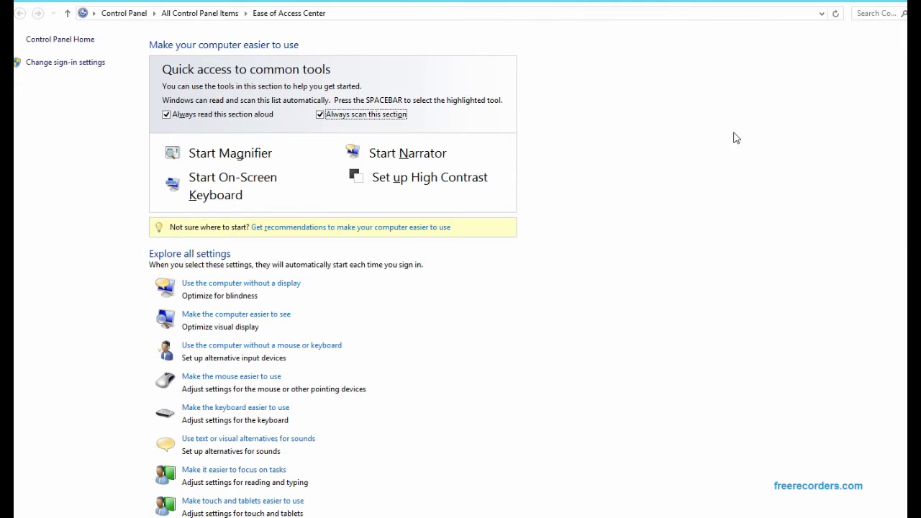
pyautogui.click(905, 1)
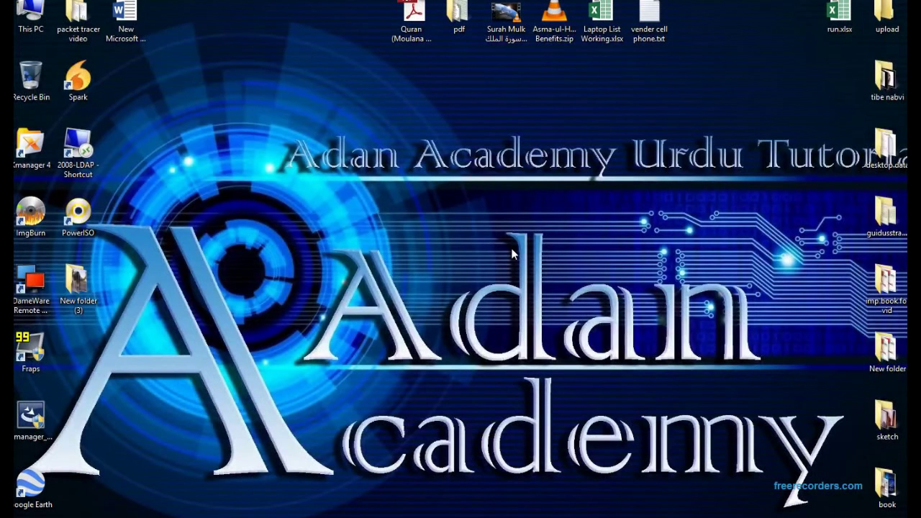